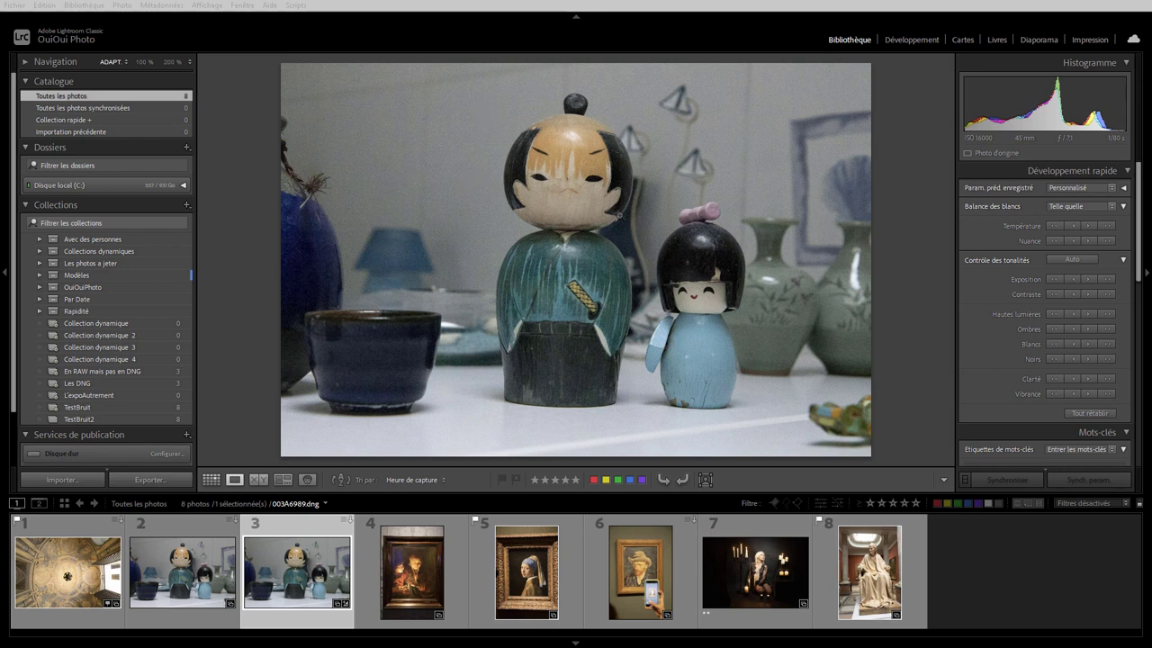
# Zoom to 100% on the kokeshi doll's noisy face and switch to the Develop module
pyautogui.click(577, 169)
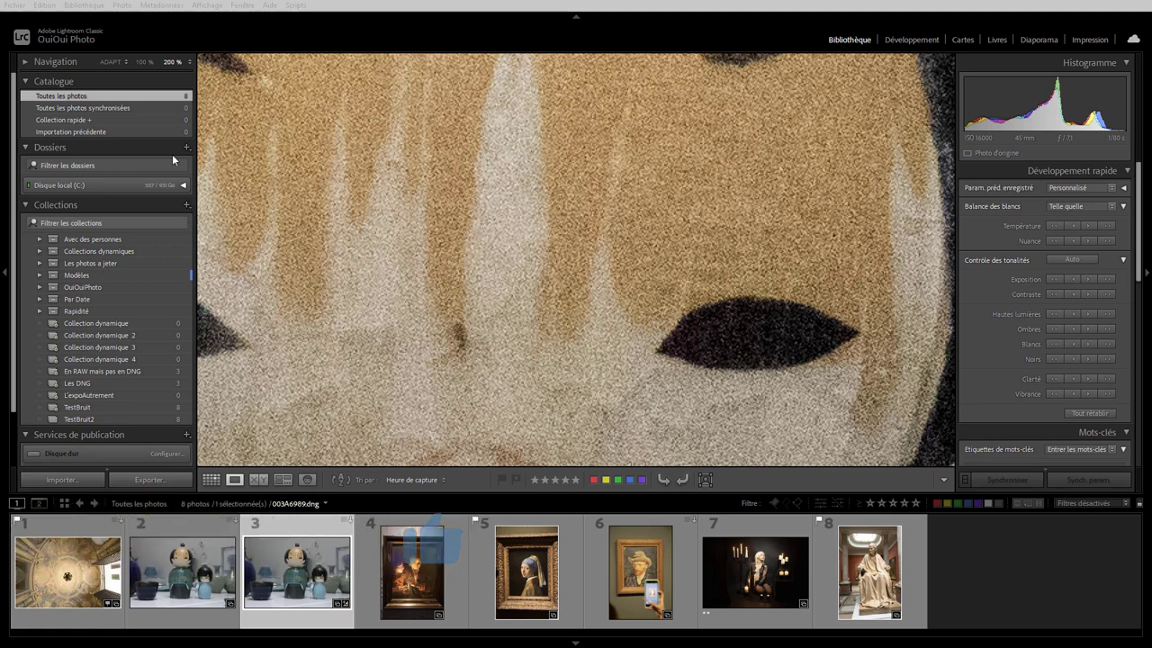
pyautogui.click(142, 62)
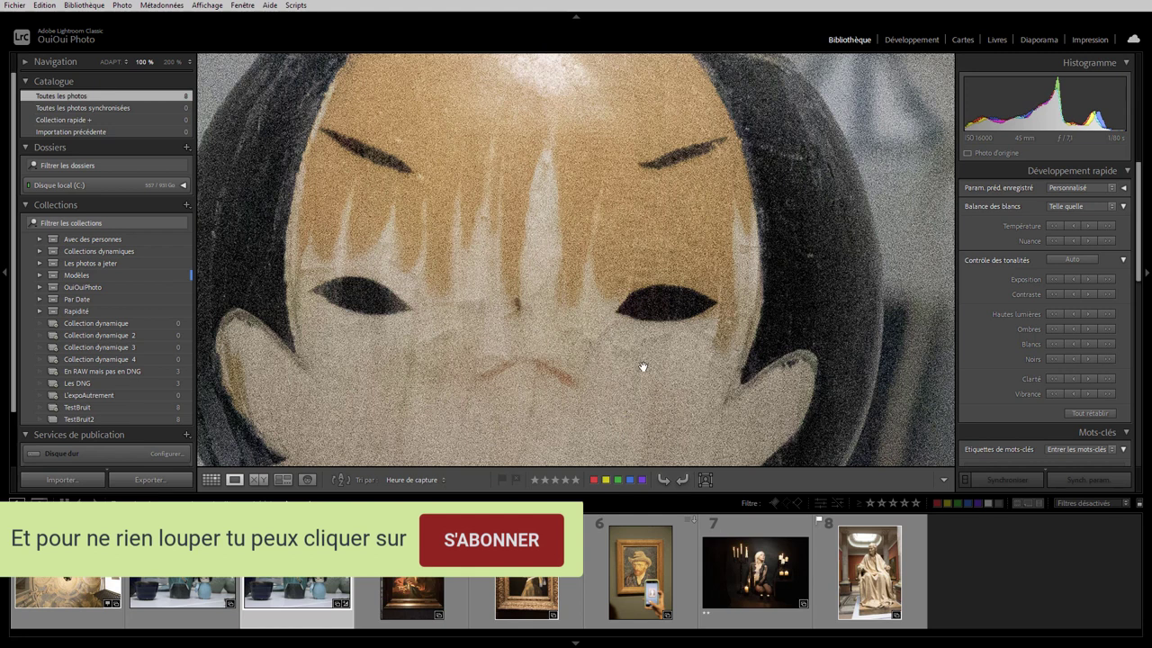
pyautogui.click(912, 39)
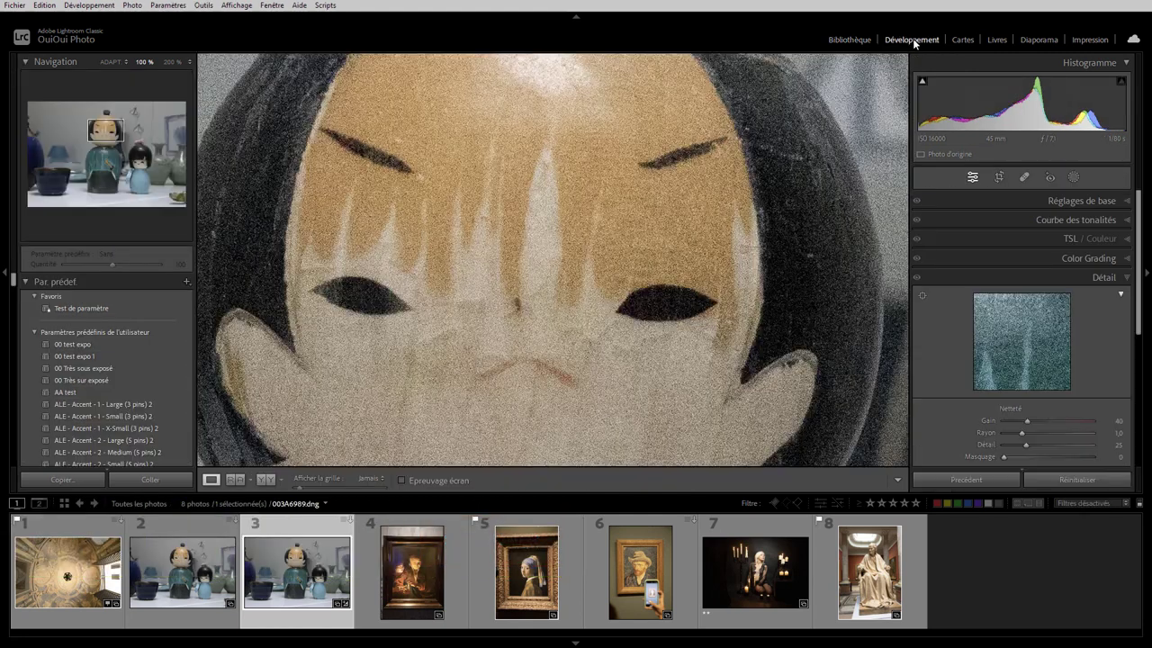
pyautogui.moveTo(1138, 279)
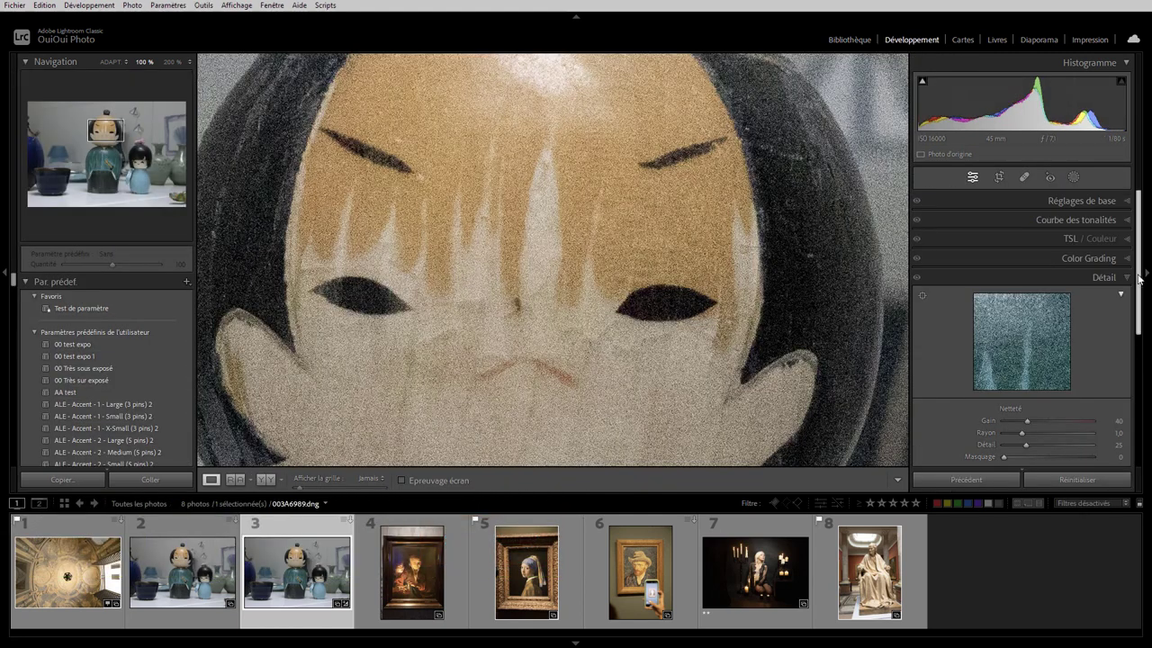
# Open AI Denoise for the kokeshi photo and set its amount to 69 while watching the preview
pyautogui.moveTo(1139, 279); pyautogui.dragTo(1147, 371)
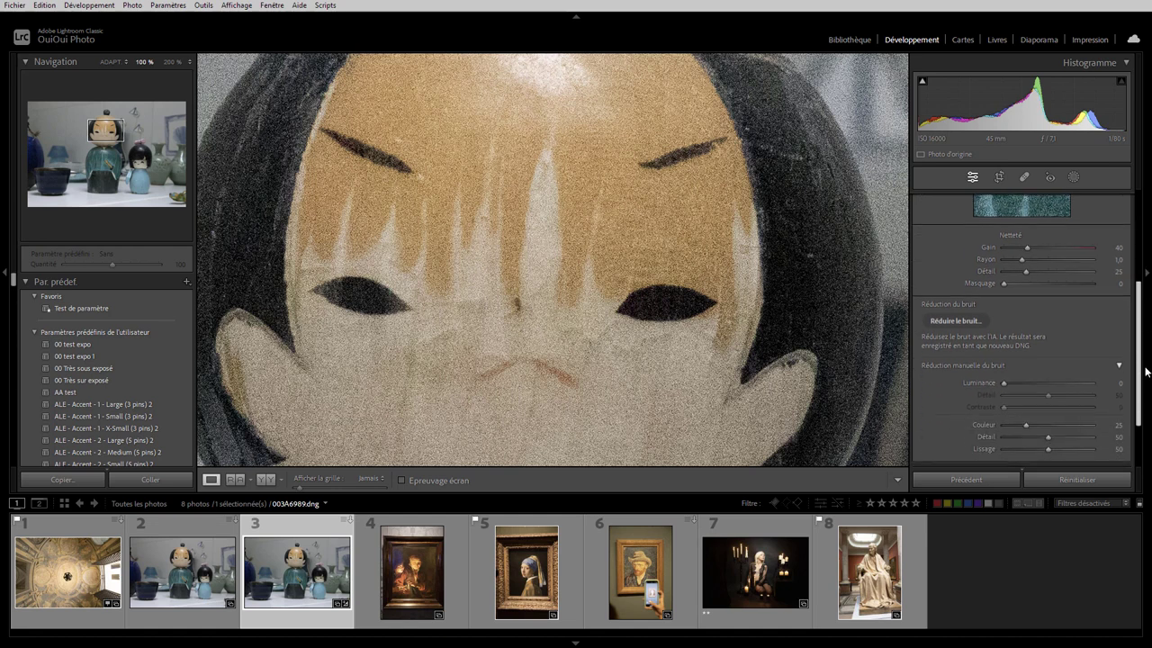
pyautogui.click(961, 316)
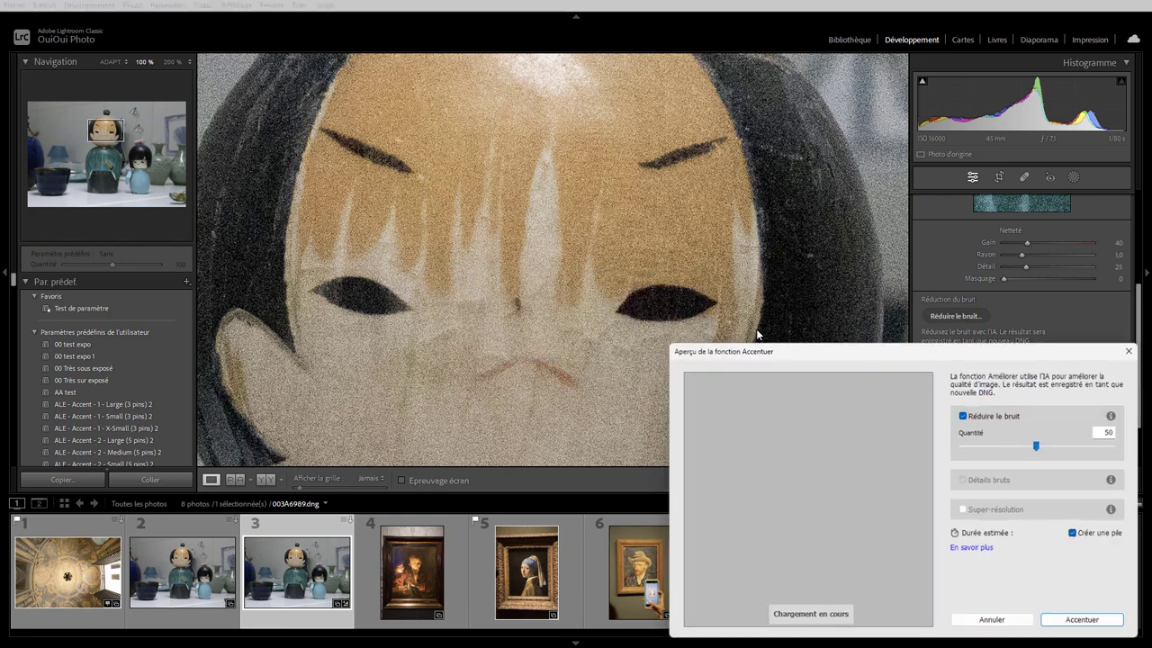
pyautogui.moveTo(859, 352)
pyautogui.mouseDown()
pyautogui.moveTo(691, 123)
pyautogui.moveTo(827, 158)
pyautogui.mouseUp()
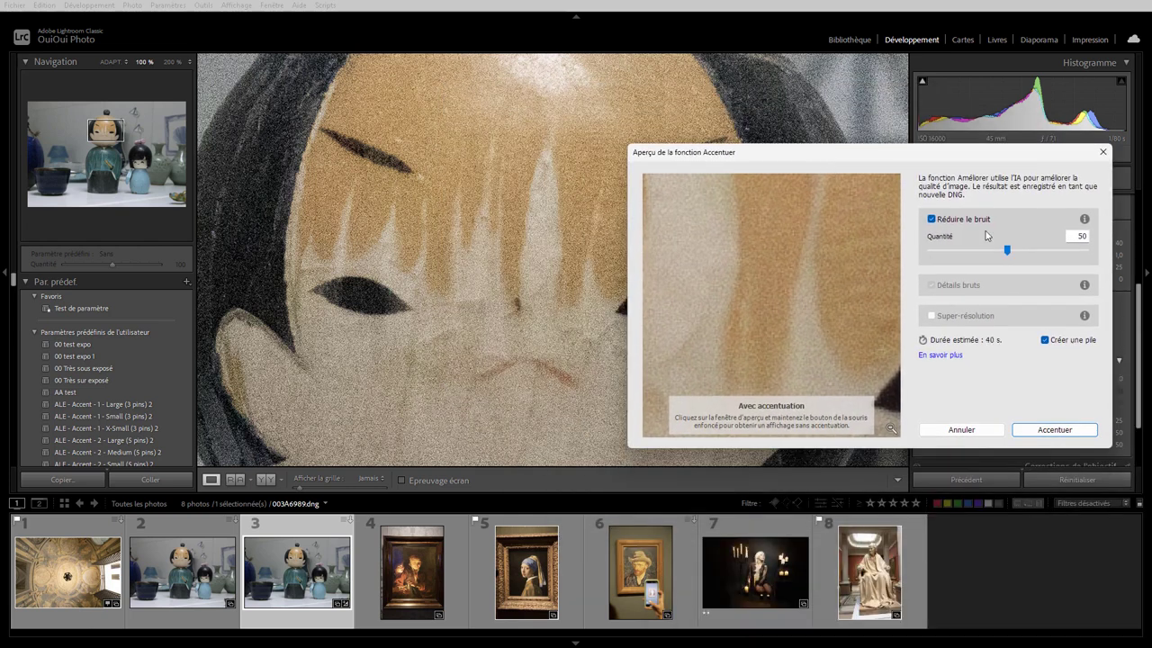
pyautogui.moveTo(1009, 252)
pyautogui.mouseDown()
pyautogui.moveTo(923, 255)
pyautogui.moveTo(1042, 252)
pyautogui.moveTo(1112, 265)
pyautogui.moveTo(1009, 260)
pyautogui.mouseUp()
pyautogui.moveTo(1007, 253)
pyautogui.mouseDown()
pyautogui.moveTo(1098, 261)
pyautogui.moveTo(1020, 260)
pyautogui.moveTo(1037, 260)
pyautogui.mouseUp()
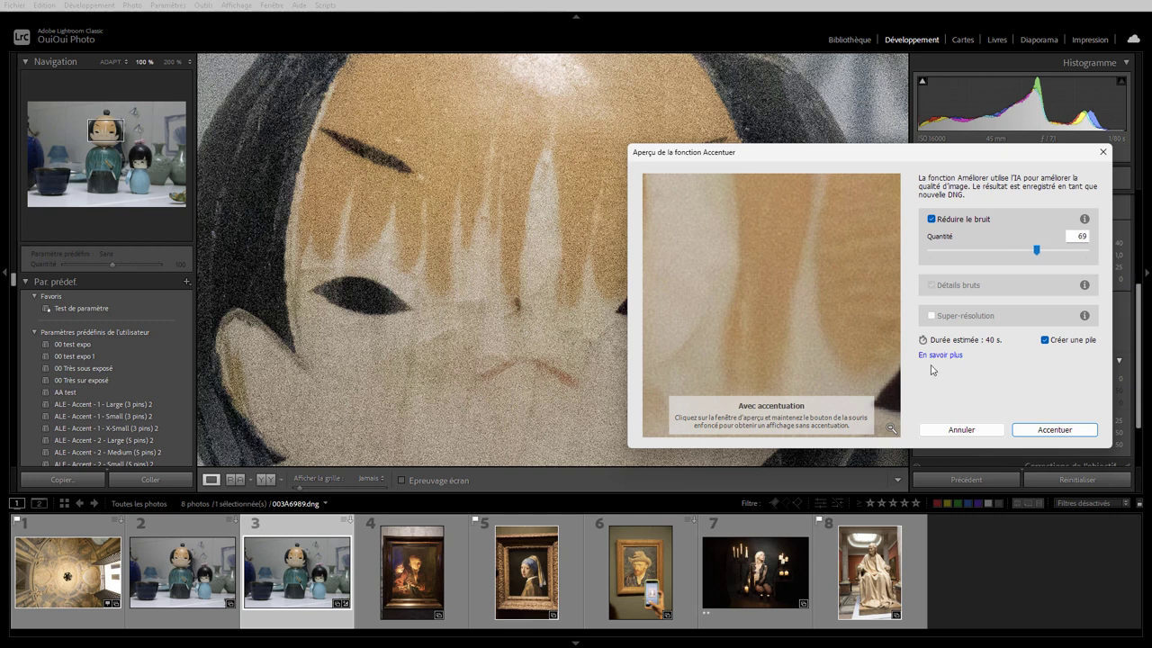
# Run AI Denoise to create 003A6989-Avec accentuation-Bruit.dng stacked with the original raw
pyautogui.click(1055, 430)
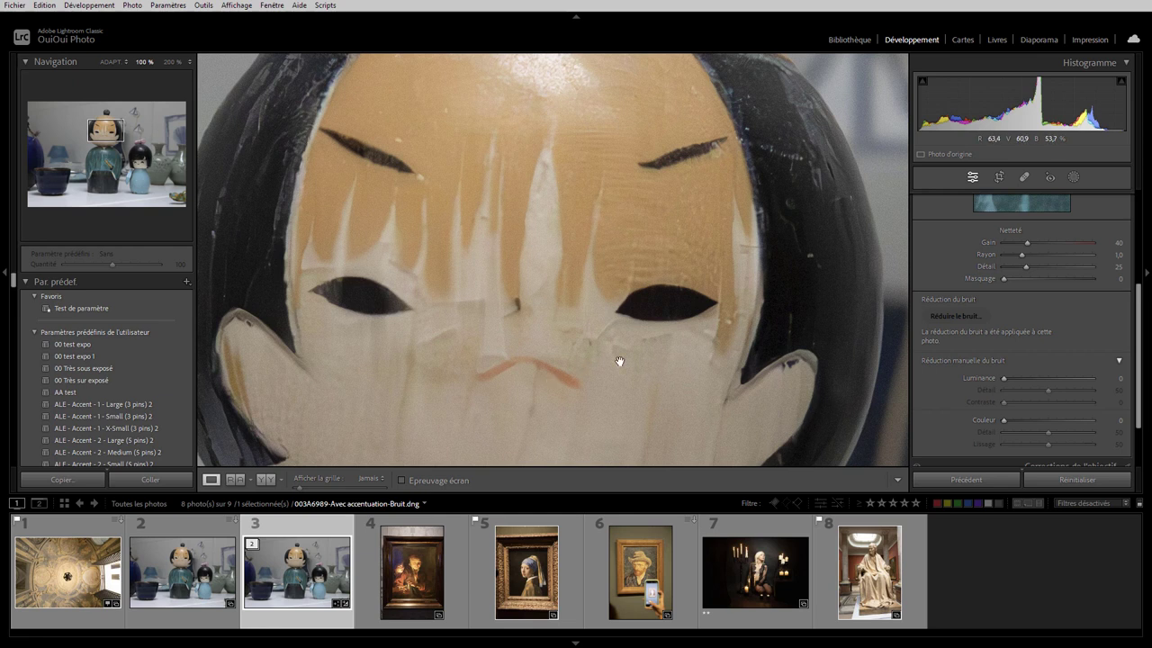
# Zoom to 100% on the denoised doll's face and expand the stack to reveal the original raw
pyautogui.click(799, 380)
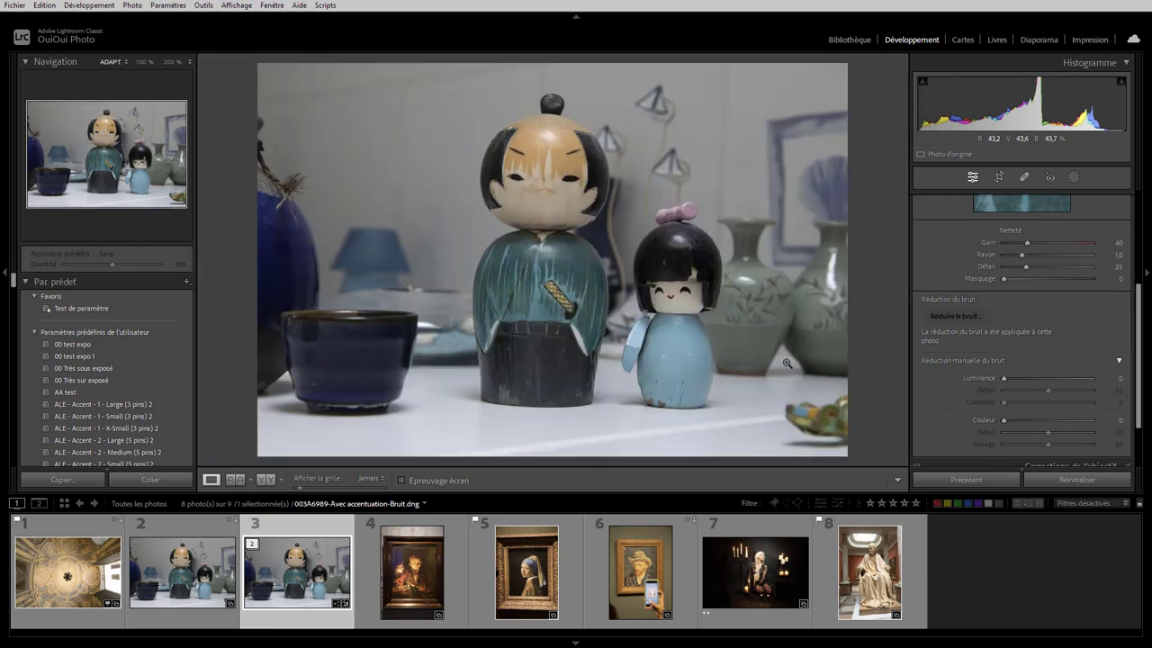
pyautogui.click(567, 180)
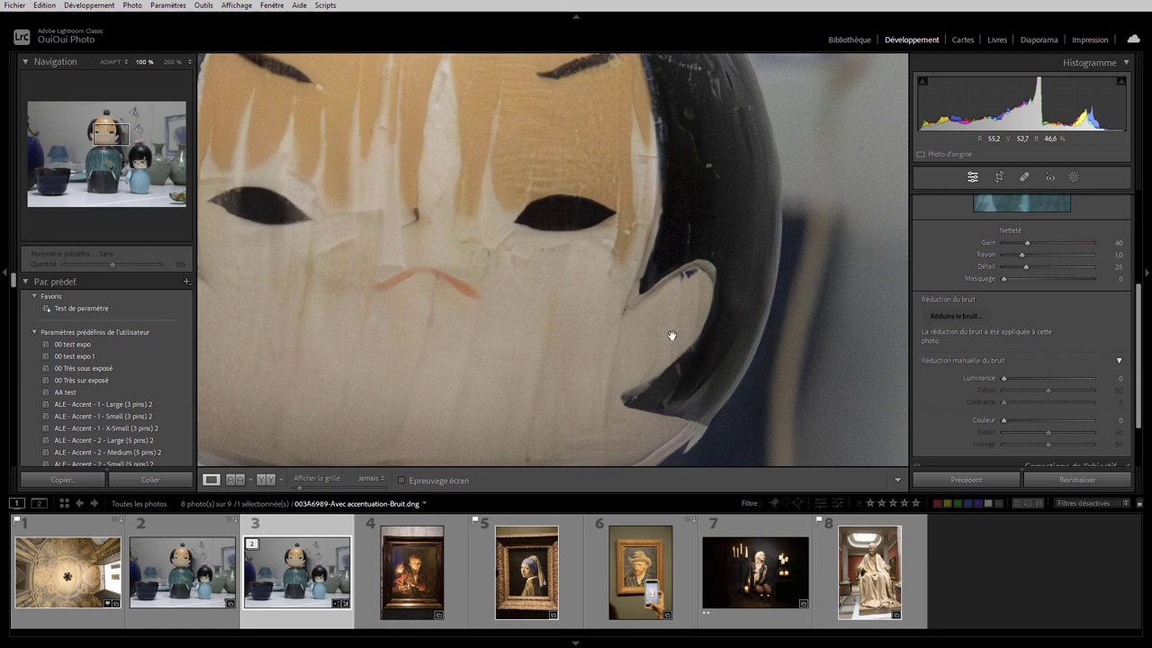
pyautogui.click(252, 546)
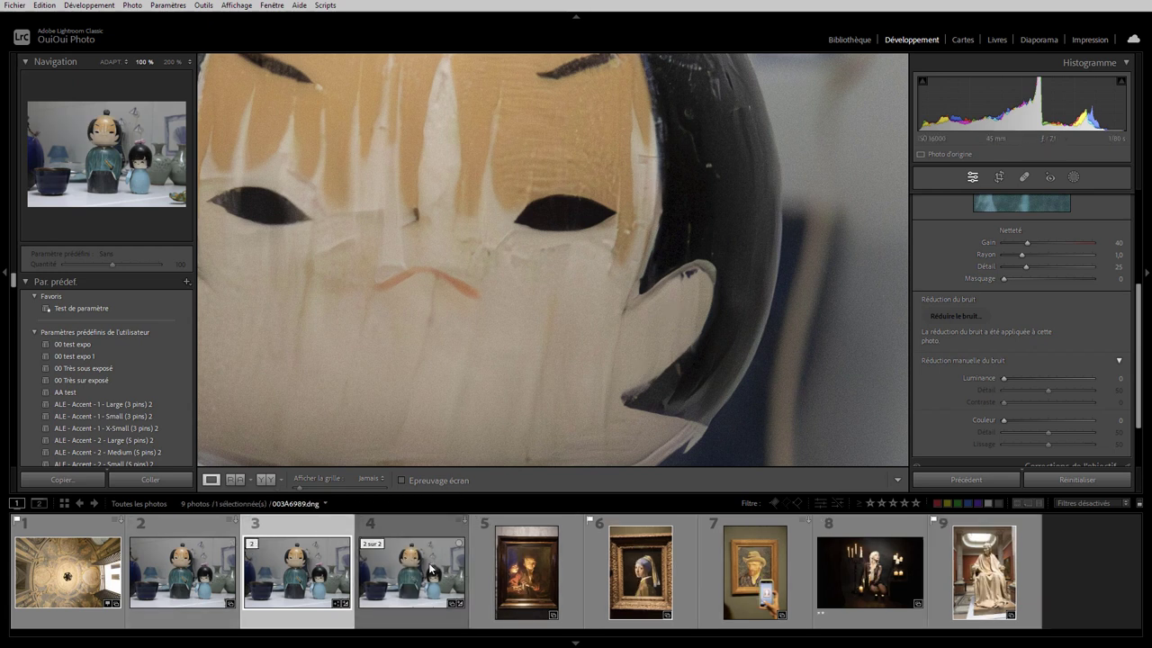
pyautogui.moveTo(434, 564)
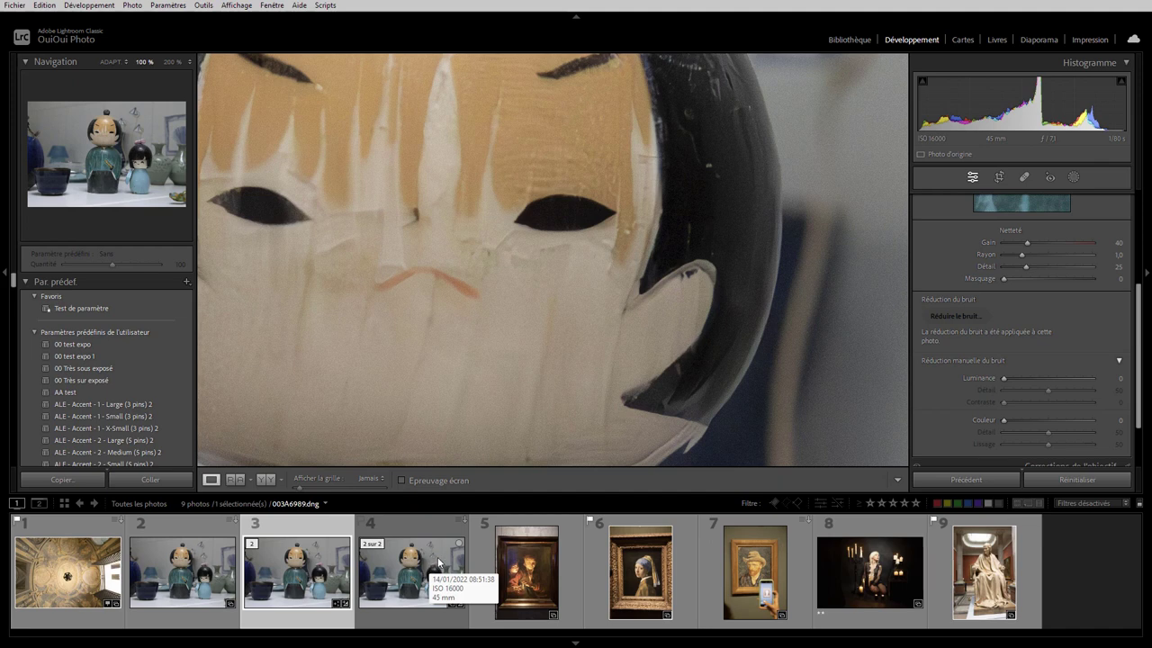
# Give the original kokeshi raw luminance noise reduction of 82, then select the denoised DNG in Library
pyautogui.click(439, 562)
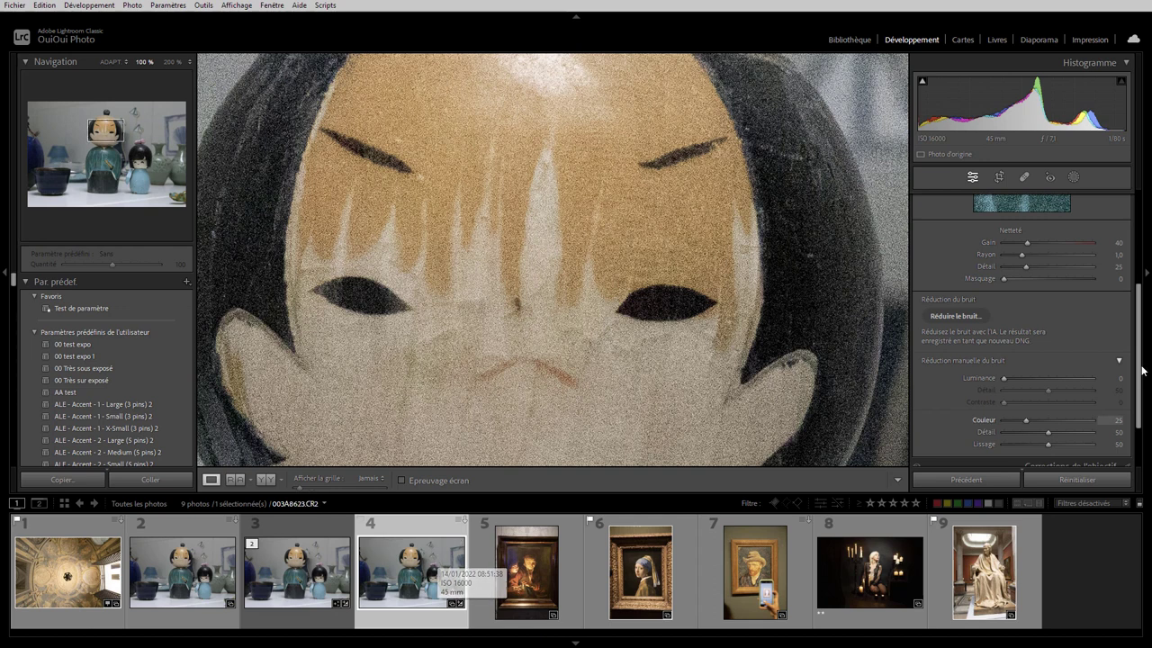
pyautogui.moveTo(1005, 378); pyautogui.dragTo(1018, 378)
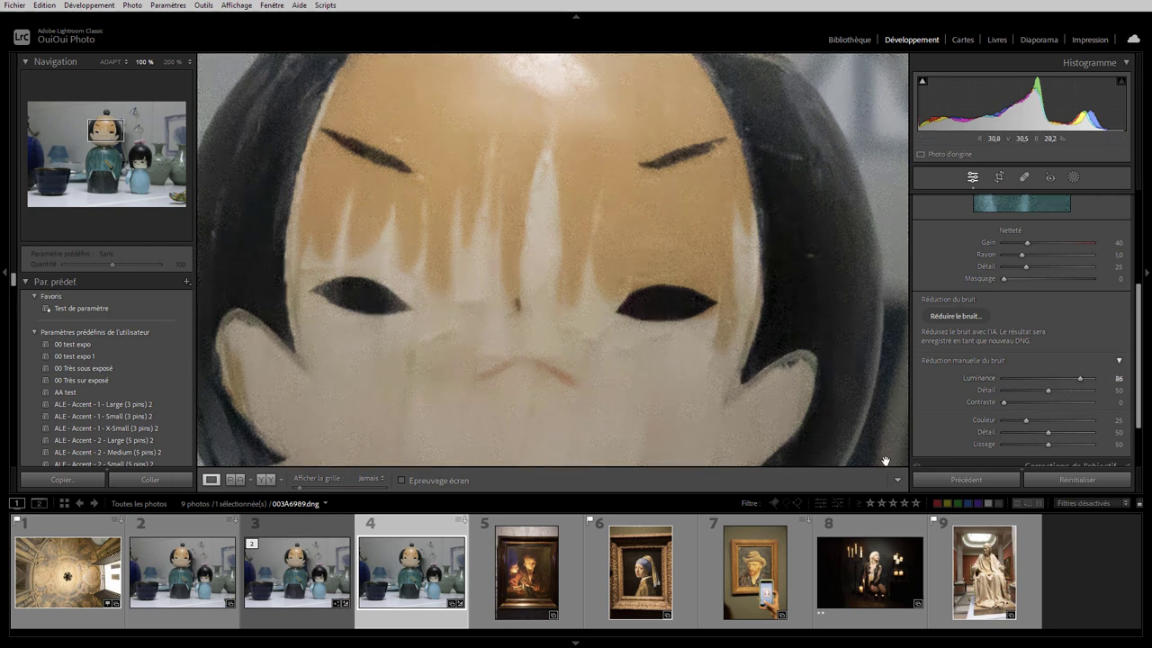
pyautogui.click(319, 573)
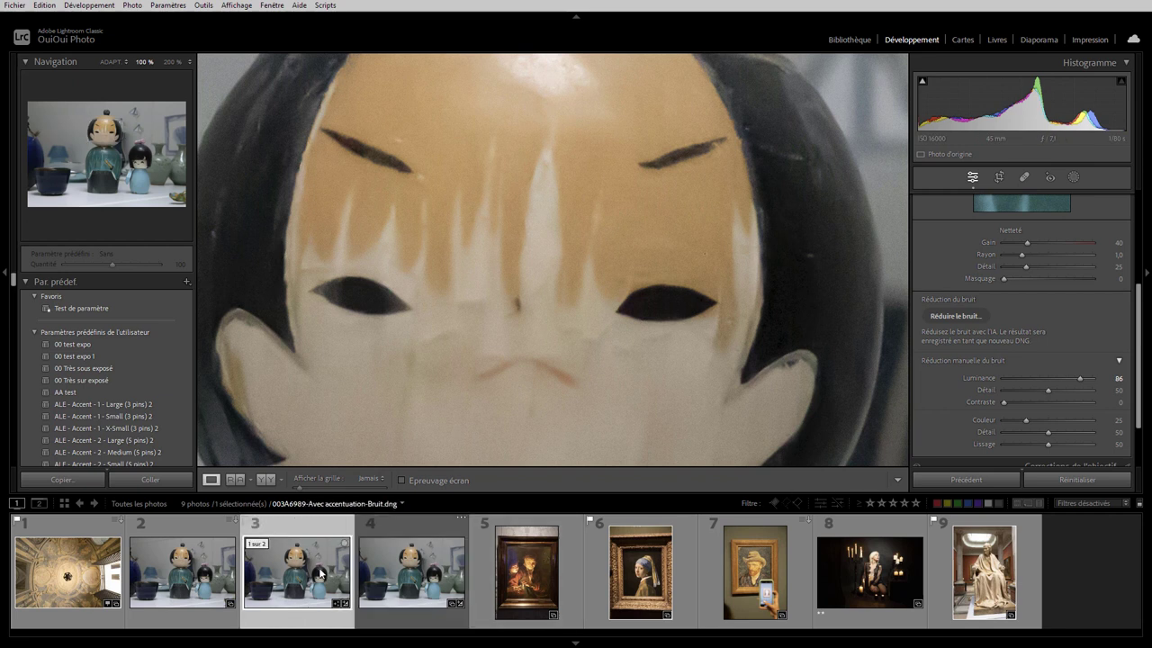
pyautogui.click(423, 576)
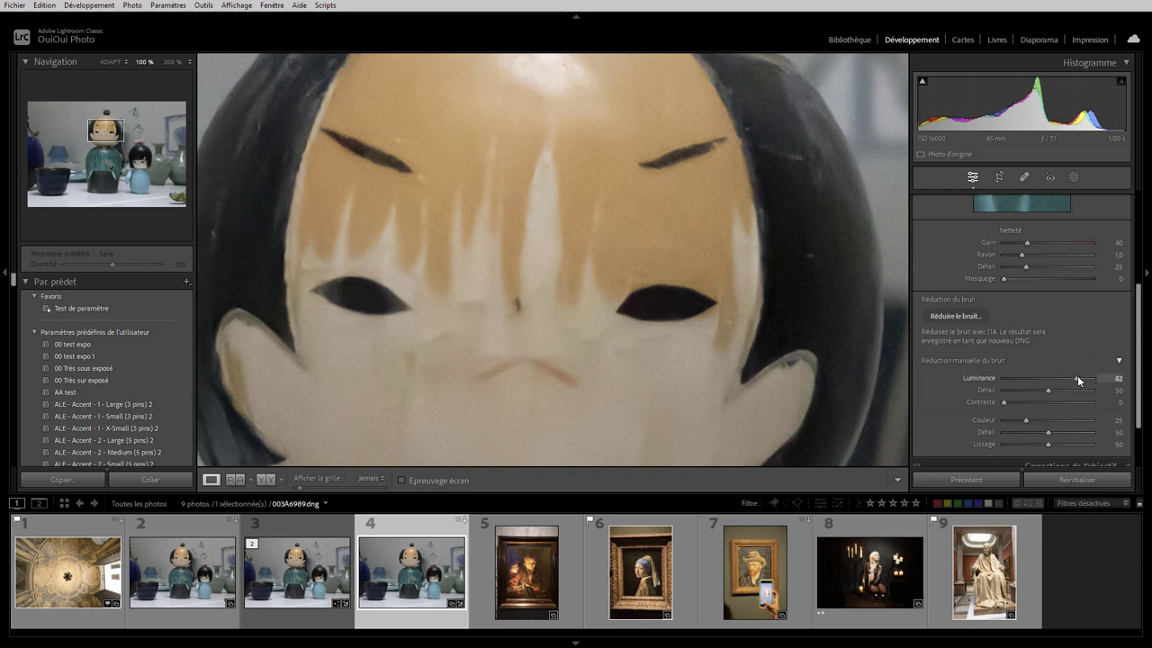
pyautogui.click(854, 39)
pyautogui.click(283, 594)
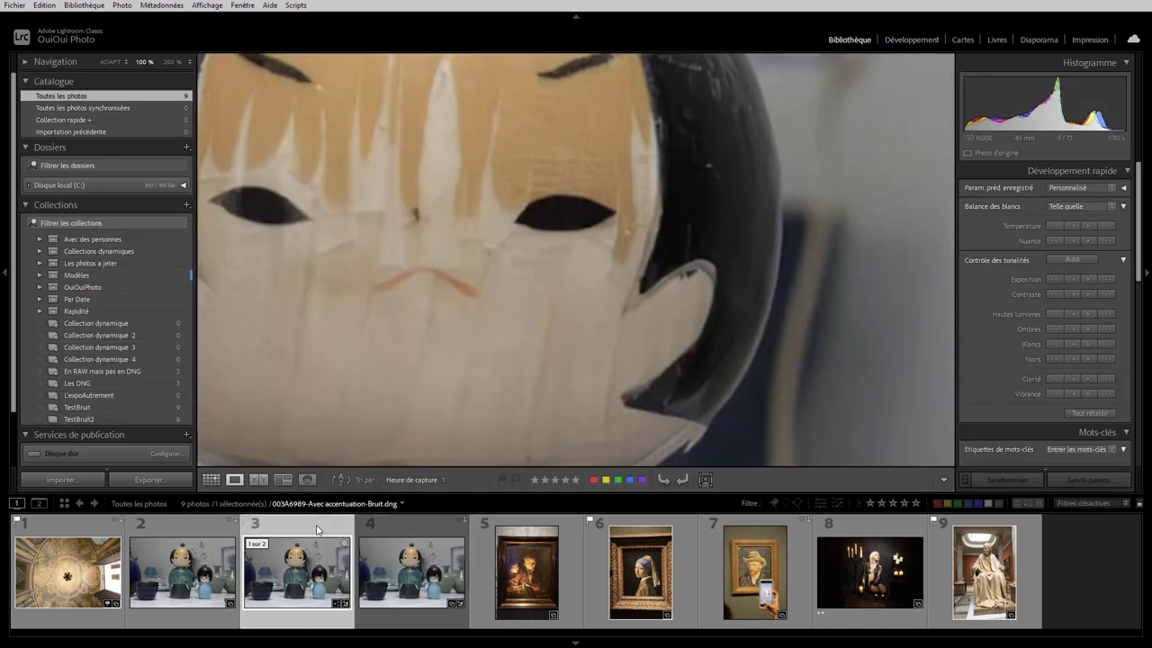
# Compare the AI-denoised DNG and the manually denoised raw side by side, panning across the doll's eyes and mouth
pyautogui.keyDown('ctrl'); pyautogui.click(404, 535); pyautogui.keyUp('ctrl')
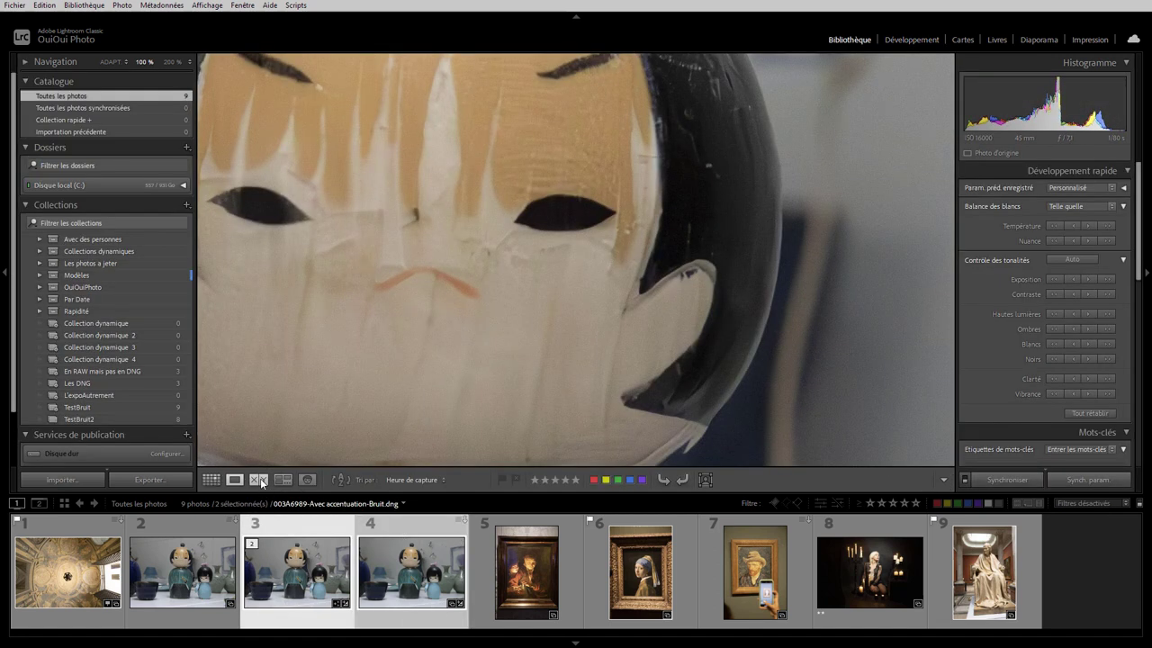
pyautogui.click(259, 480)
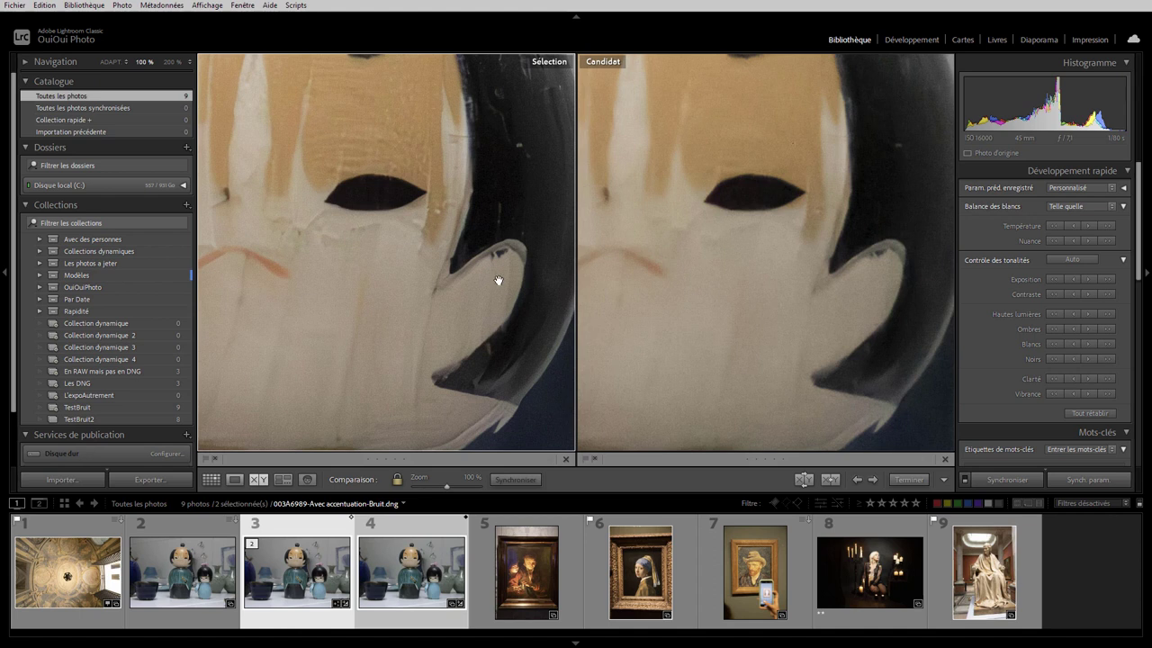
pyautogui.moveTo(498, 280); pyautogui.dragTo(509, 304)
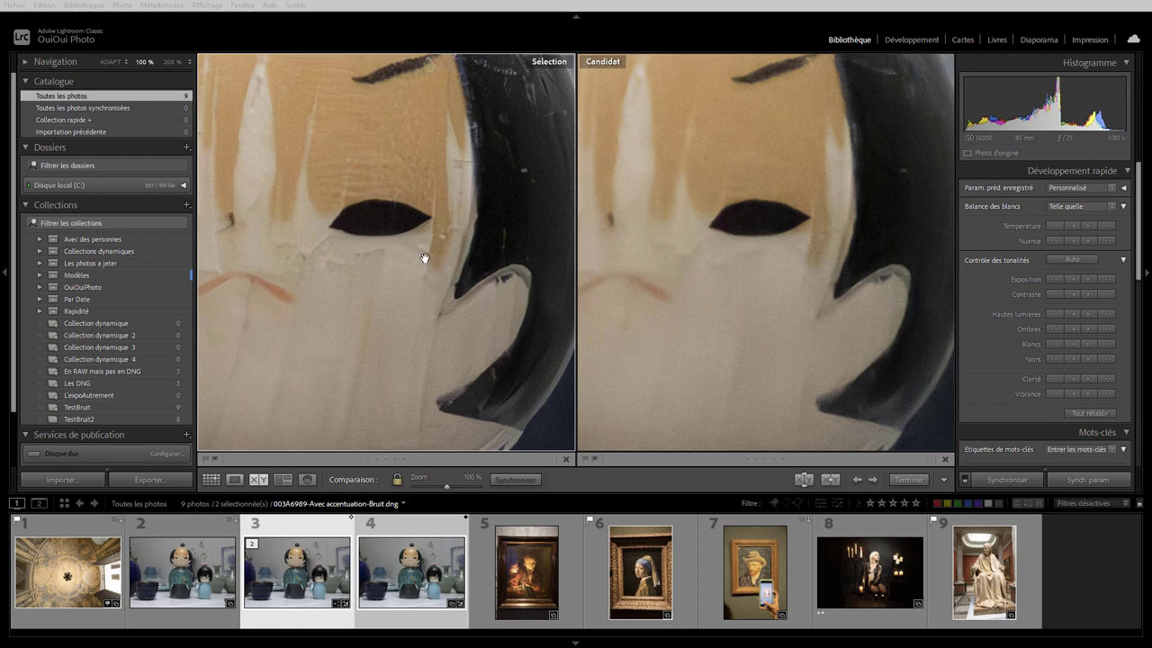
pyautogui.moveTo(424, 257); pyautogui.dragTo(536, 309)
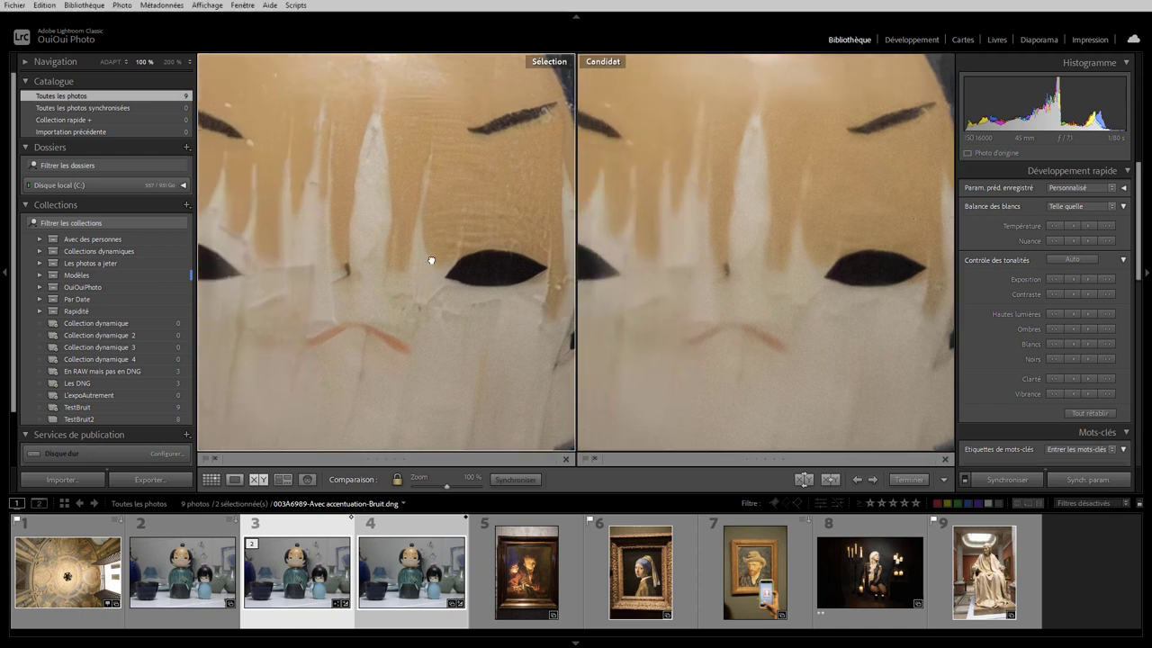
pyautogui.moveTo(430, 261); pyautogui.dragTo(457, 220)
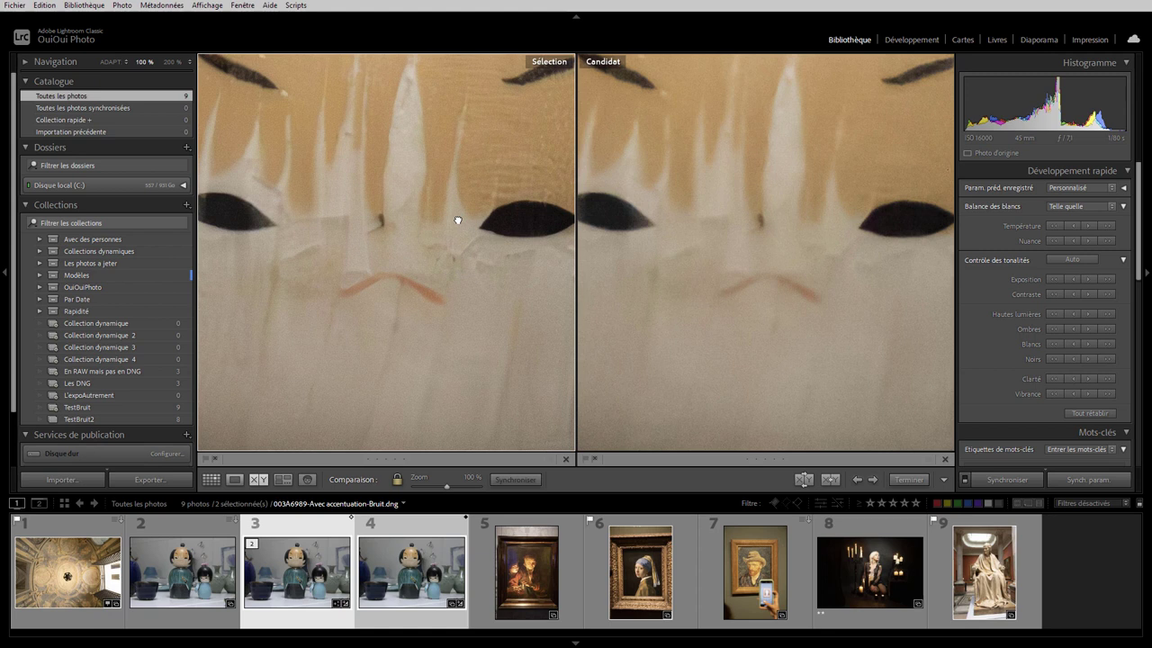
pyautogui.moveTo(433, 252); pyautogui.dragTo(483, 272)
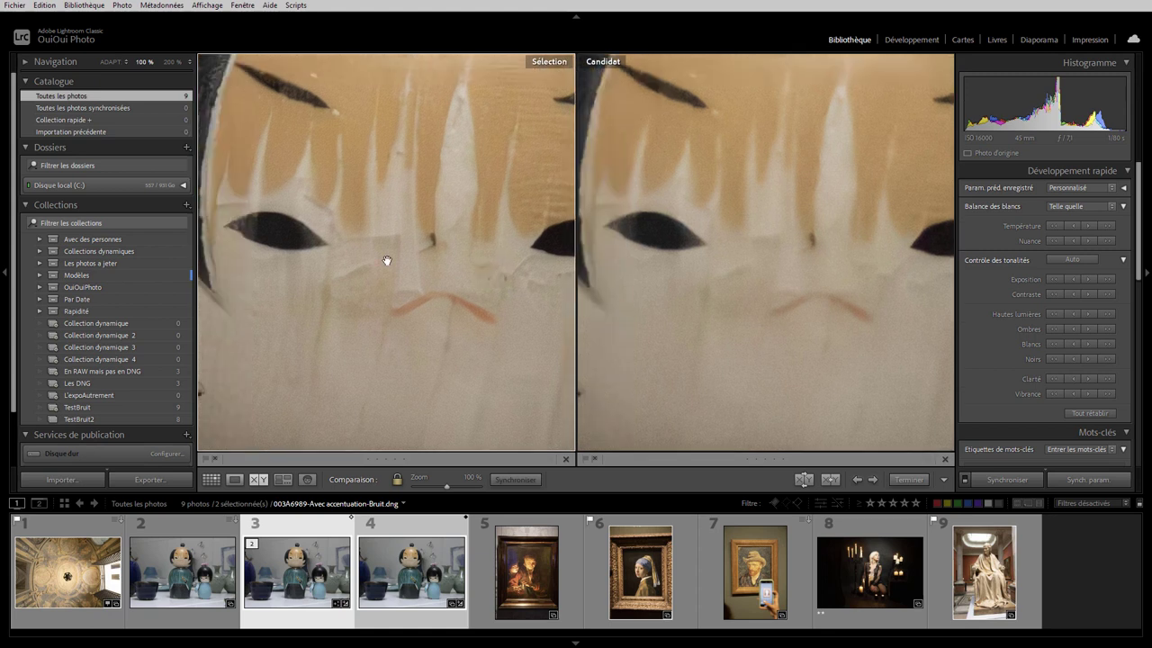
# Create virtual copies of the ceiling-lamp and kokeshi photos, then select the lamp's Copie 1
pyautogui.click(84, 573)
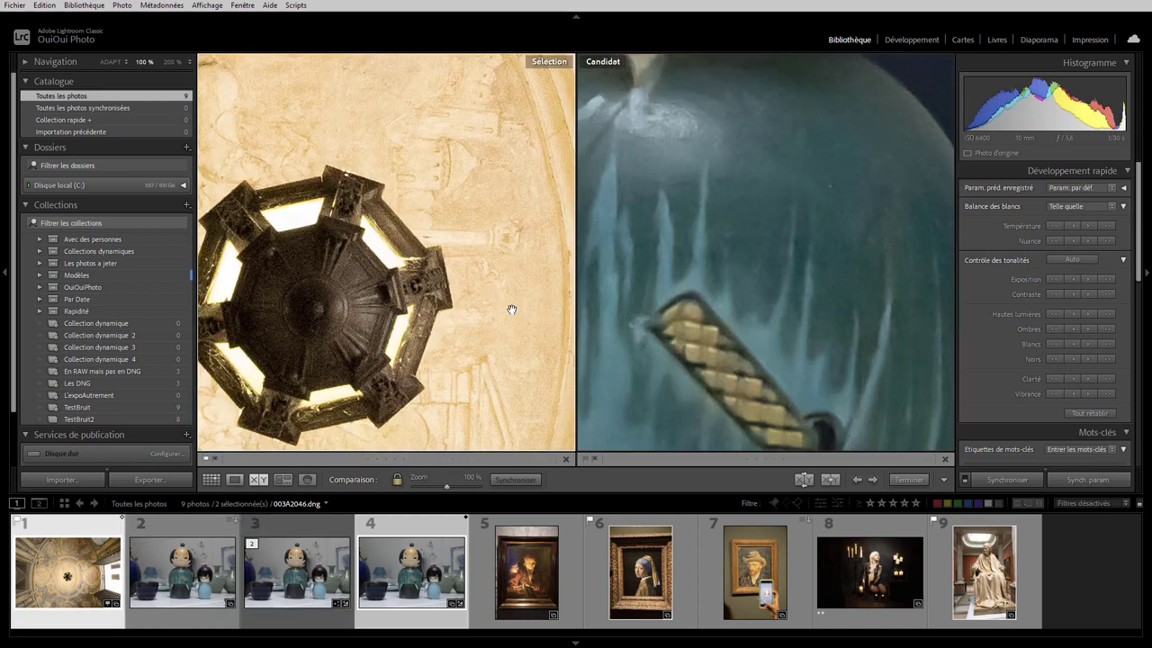
pyautogui.click(235, 480)
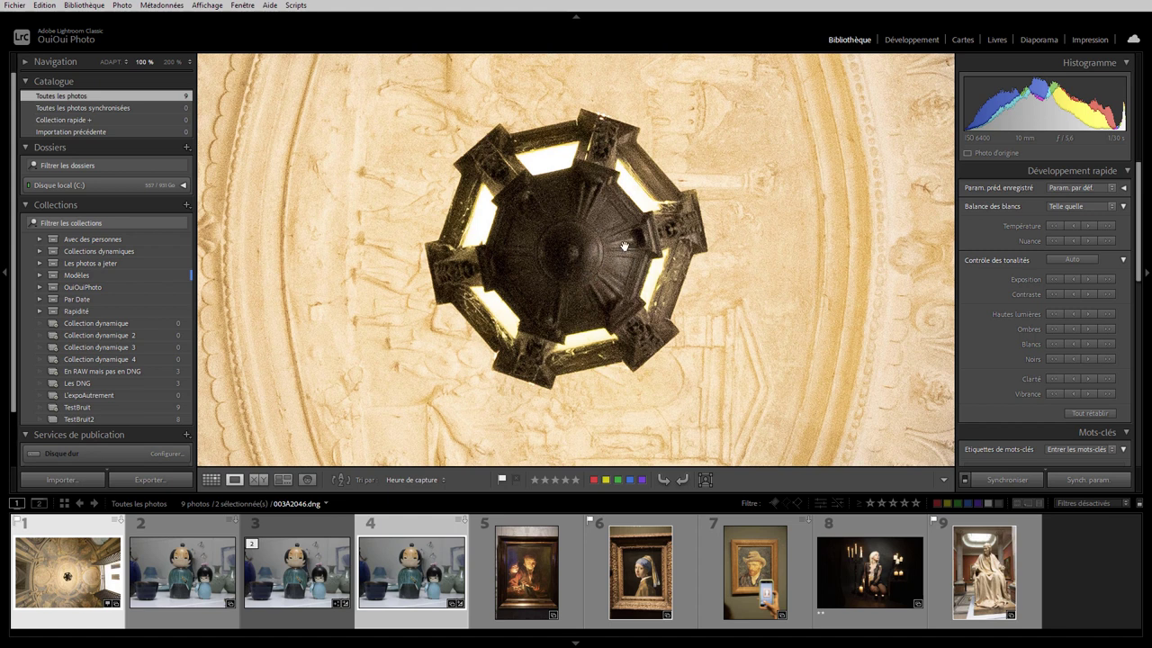
pyautogui.rightClick(74, 530)
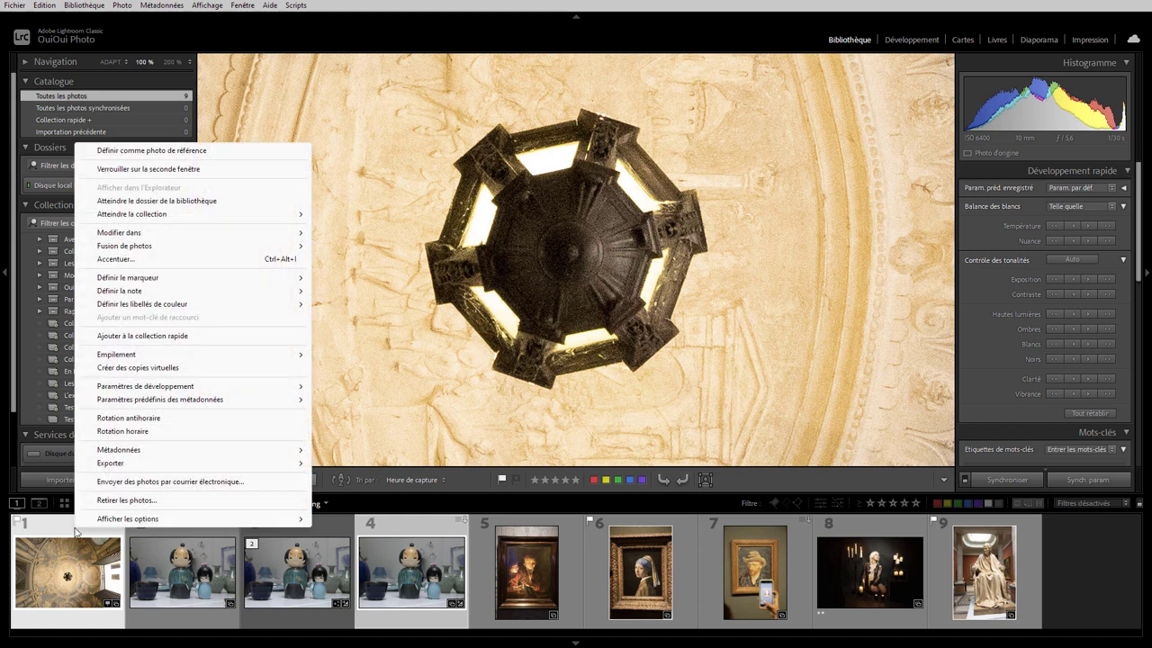
pyautogui.click(153, 369)
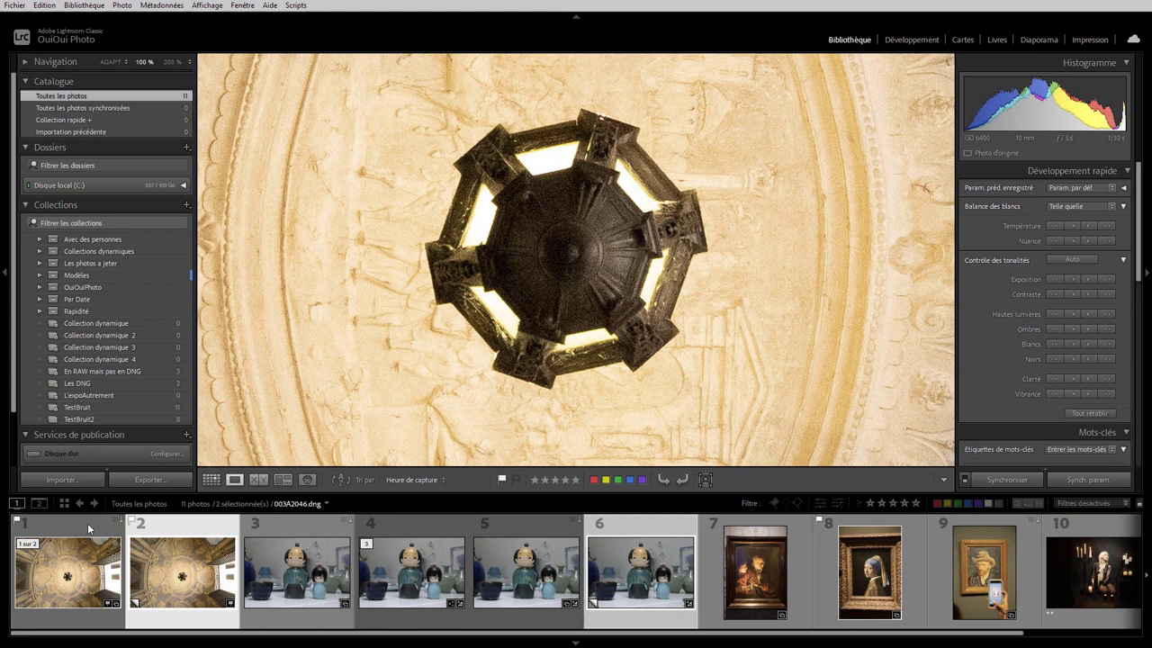
pyautogui.click(162, 532)
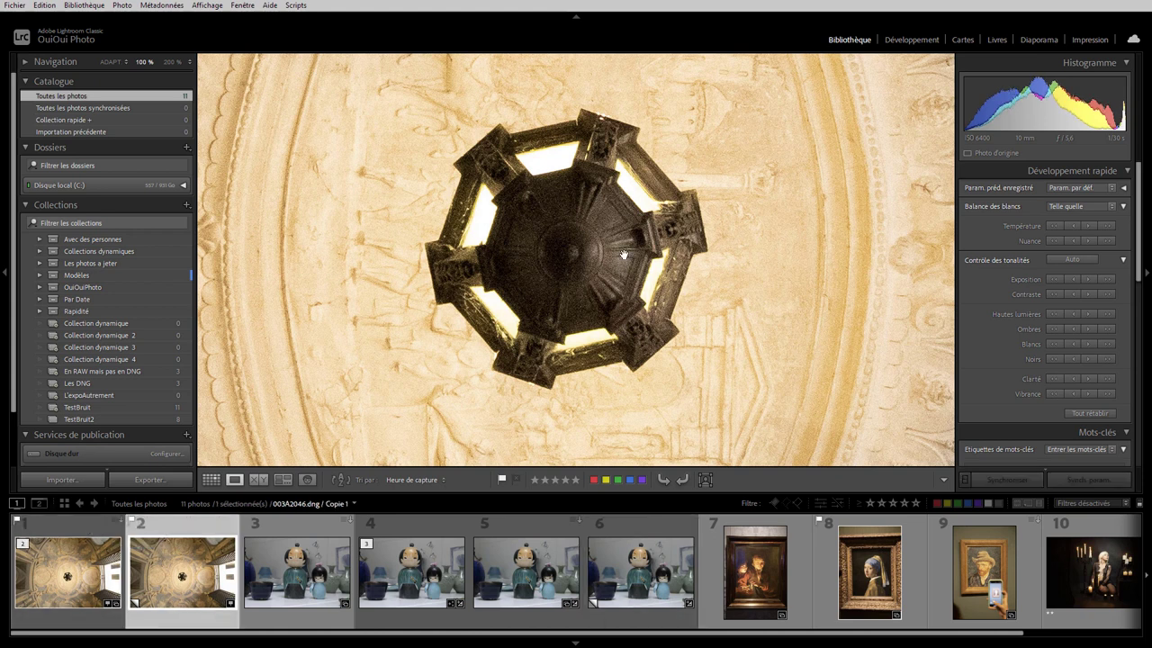
# Set the lamp virtual copy's manual luminance noise reduction to about 45 in Develop
pyautogui.click(913, 41)
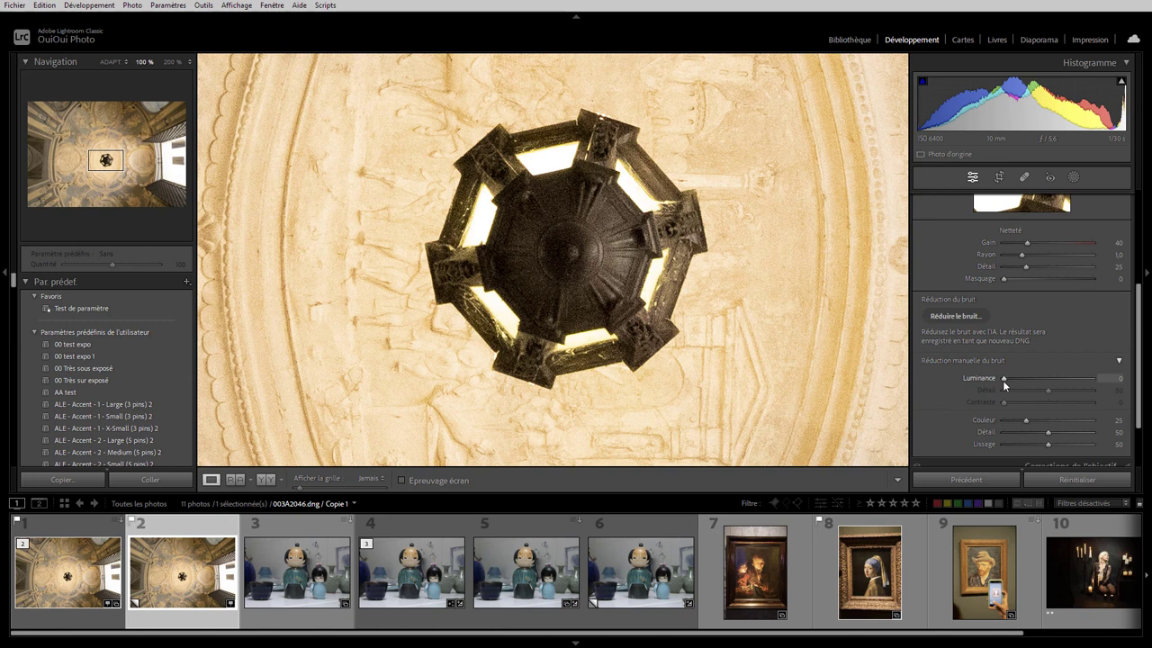
pyautogui.moveTo(1003, 381); pyautogui.dragTo(1044, 385)
pyautogui.moveTo(1046, 380); pyautogui.dragTo(1043, 380)
pyautogui.click(95, 526)
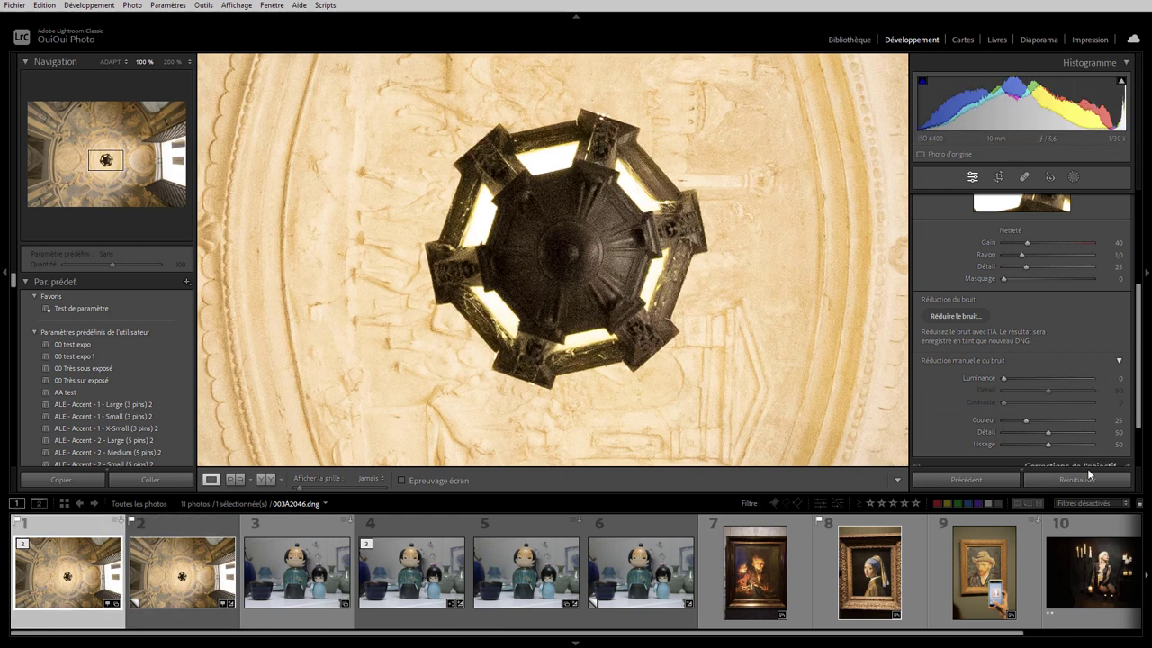
# AI-denoise the original lamp photo at amount 50, creating 003A2046-Avec accentuation-Bruit.dng
pyautogui.click(955, 316)
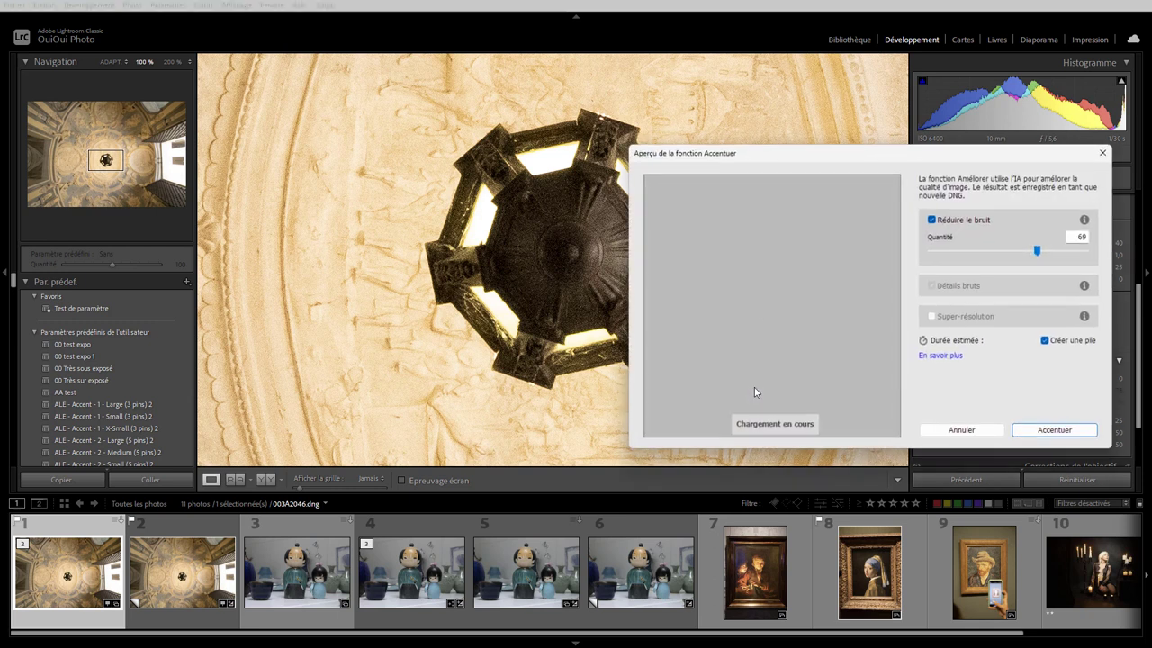
pyautogui.moveTo(1026, 258); pyautogui.dragTo(1008, 256)
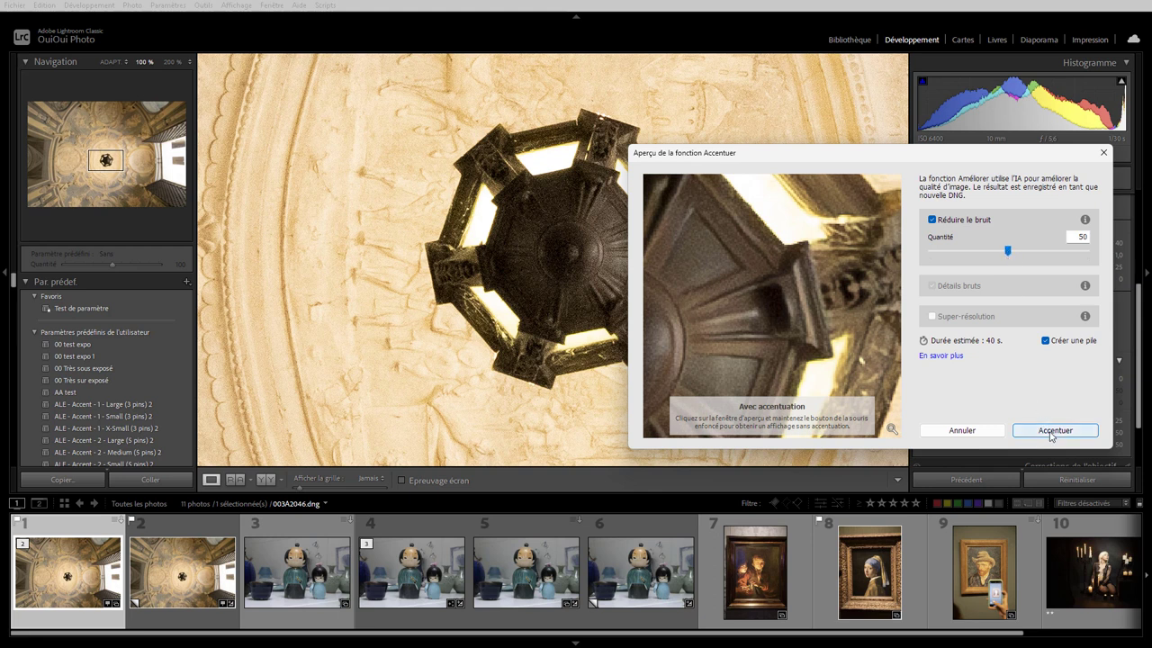
pyautogui.click(1051, 435)
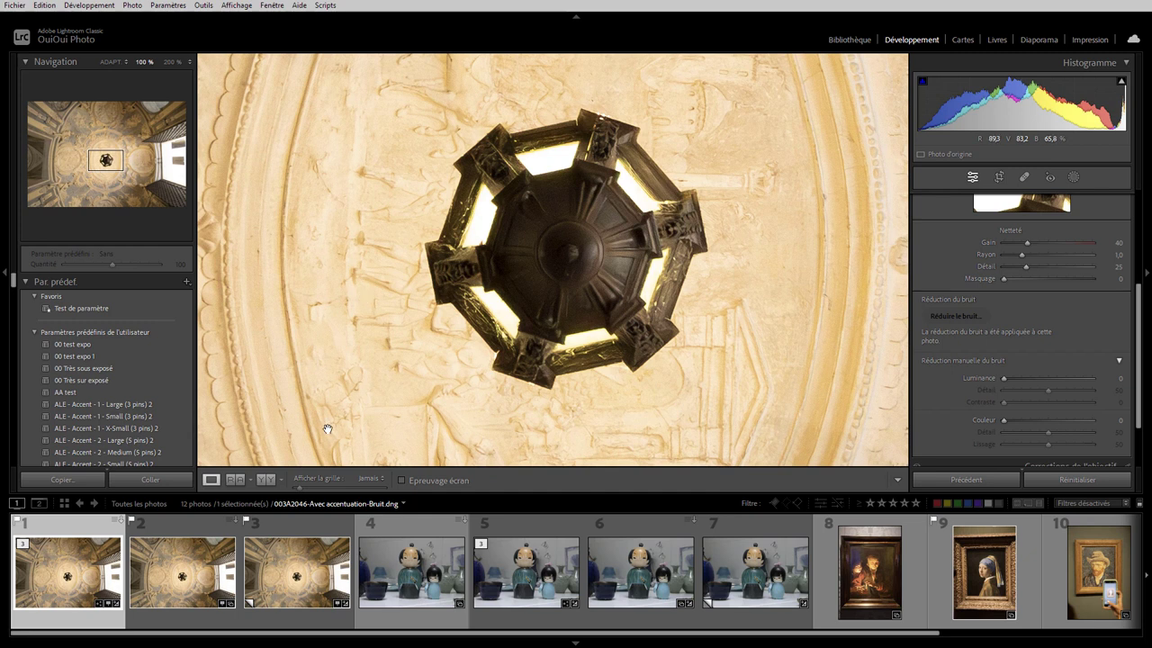
# Back in Library, compare the denoised lamp DNG side by side with another lamp photo
pyautogui.click(168, 542)
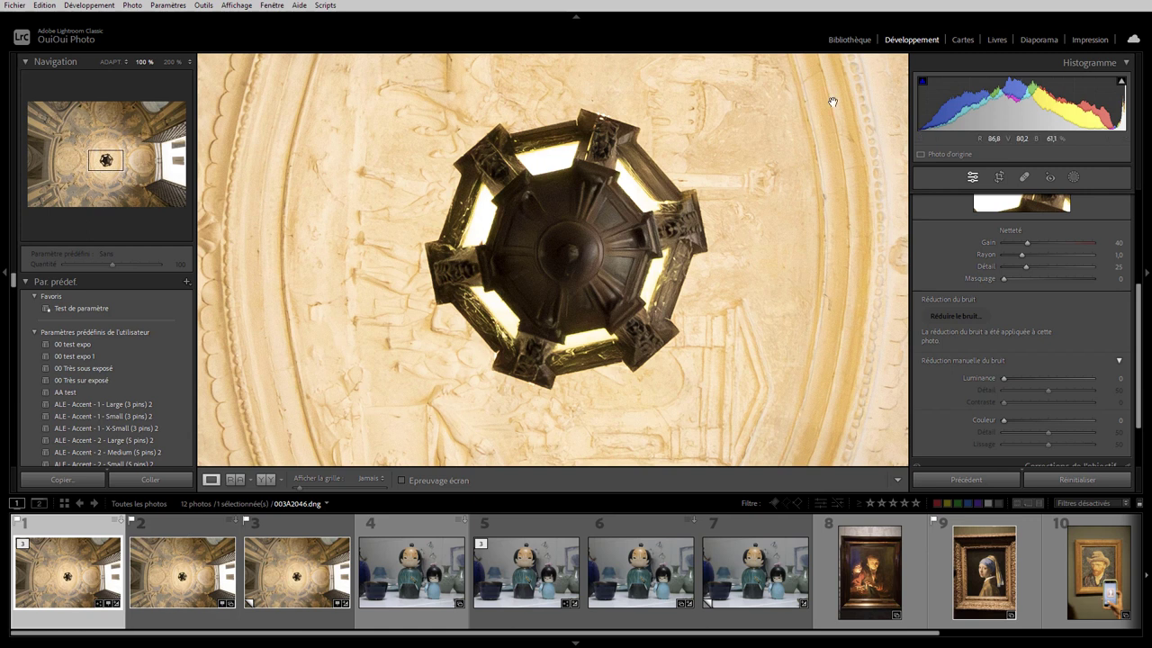
pyautogui.click(853, 41)
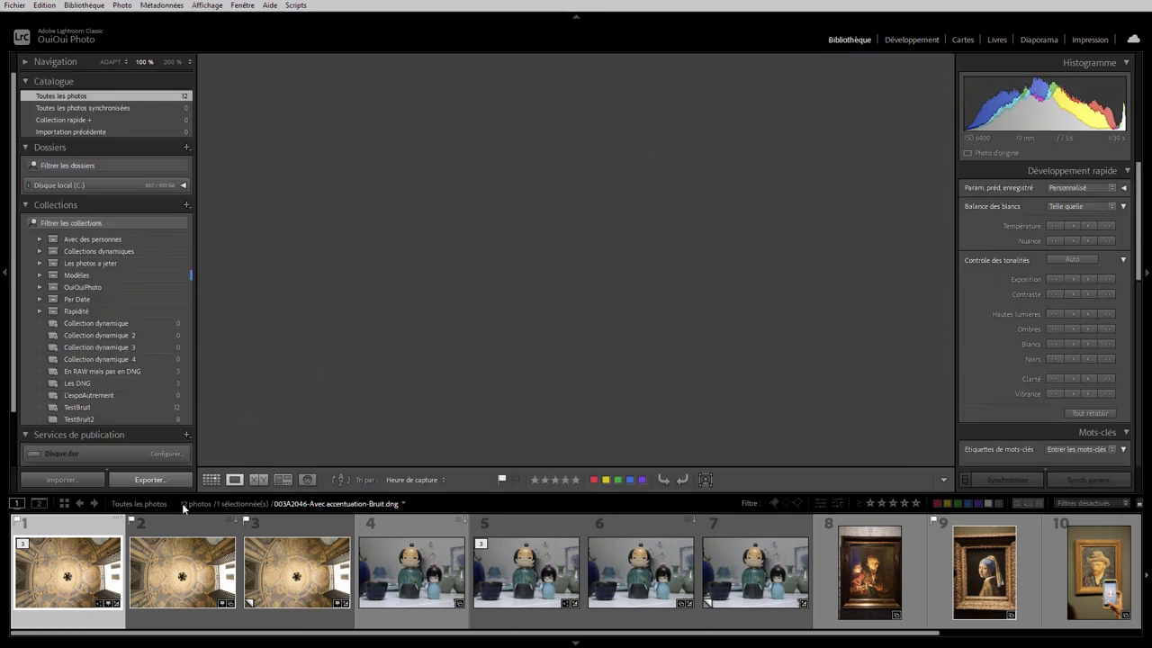
pyautogui.keyDown('ctrl'); pyautogui.click(177, 528); pyautogui.keyUp('ctrl')
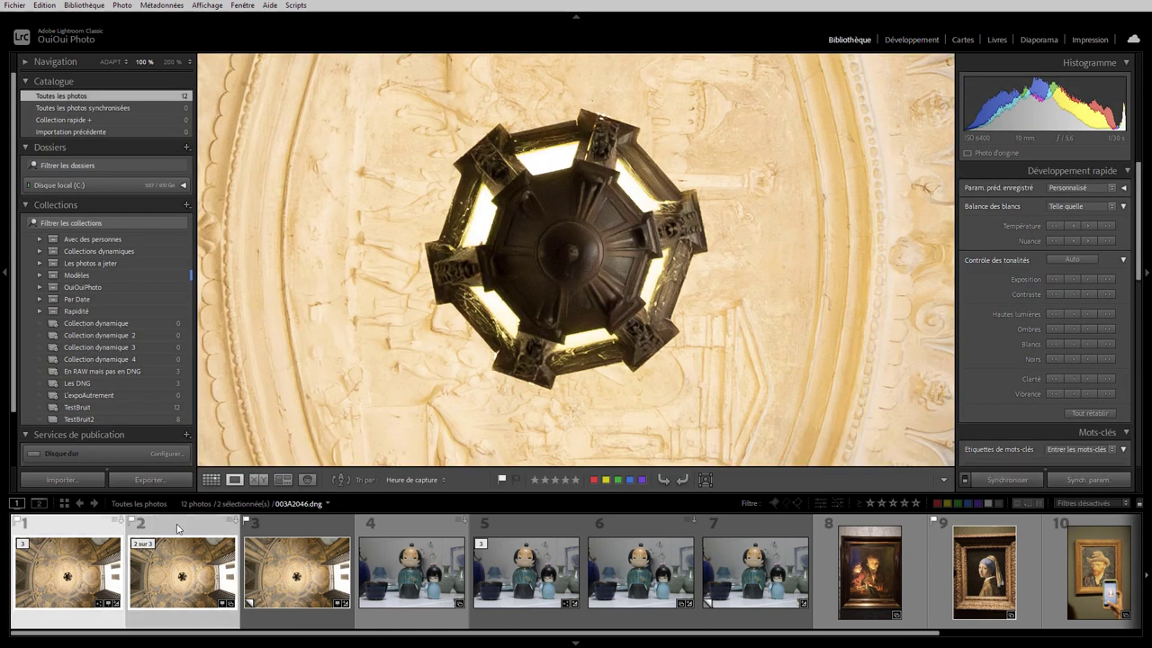
pyautogui.click(259, 479)
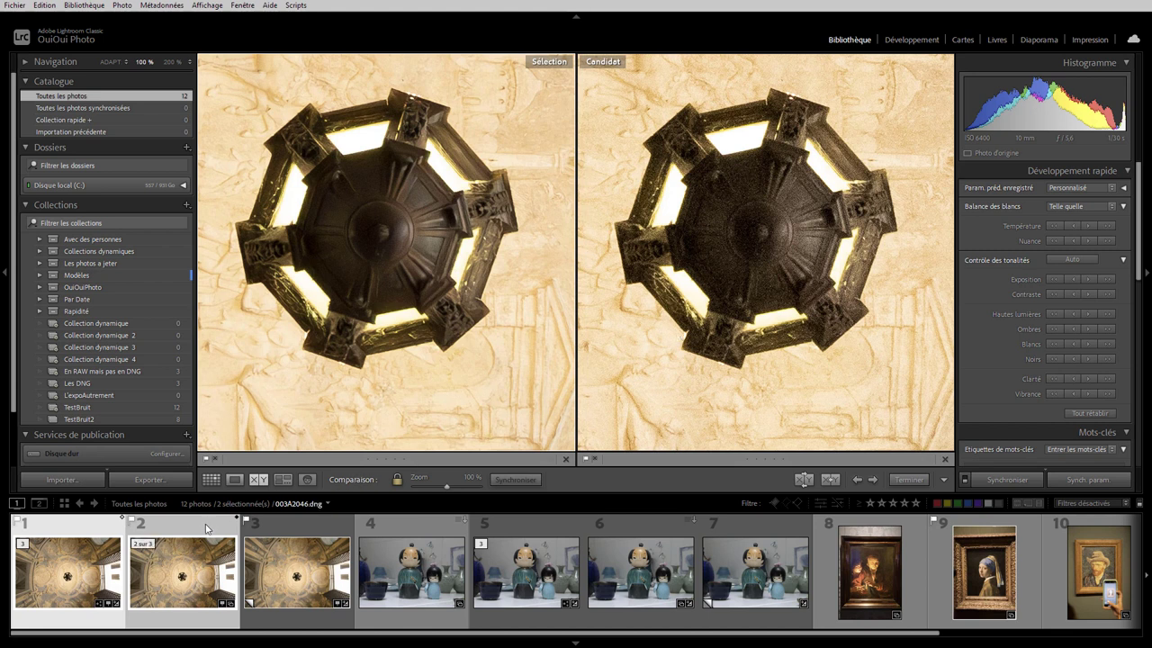
pyautogui.click(279, 525)
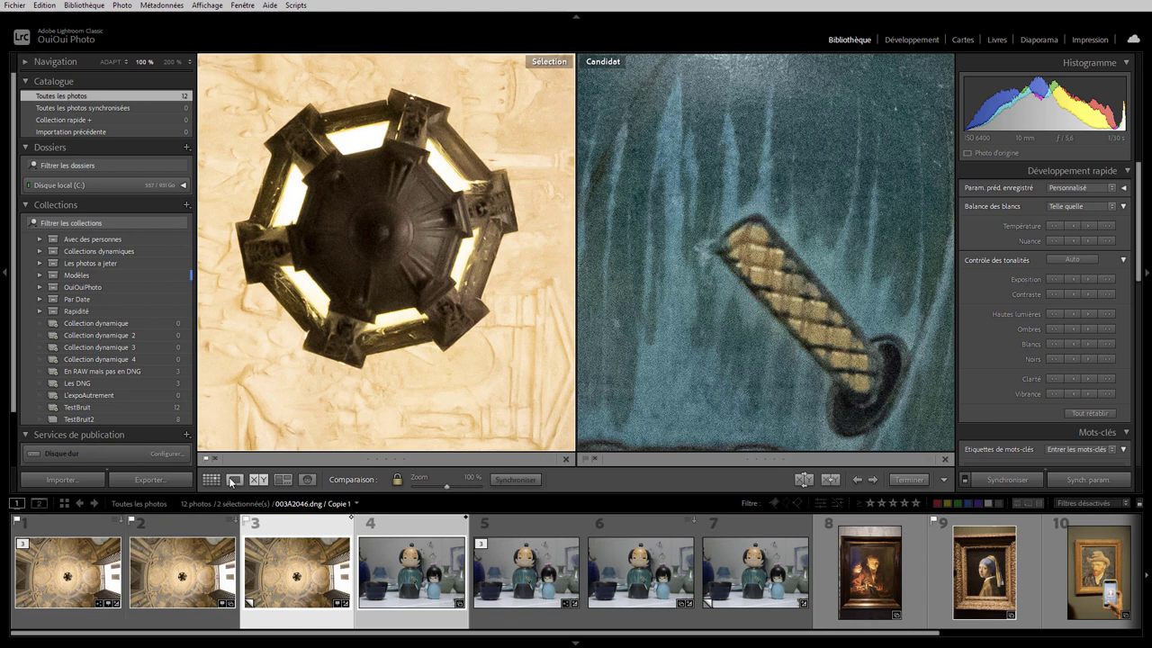
pyautogui.doubleClick(273, 533)
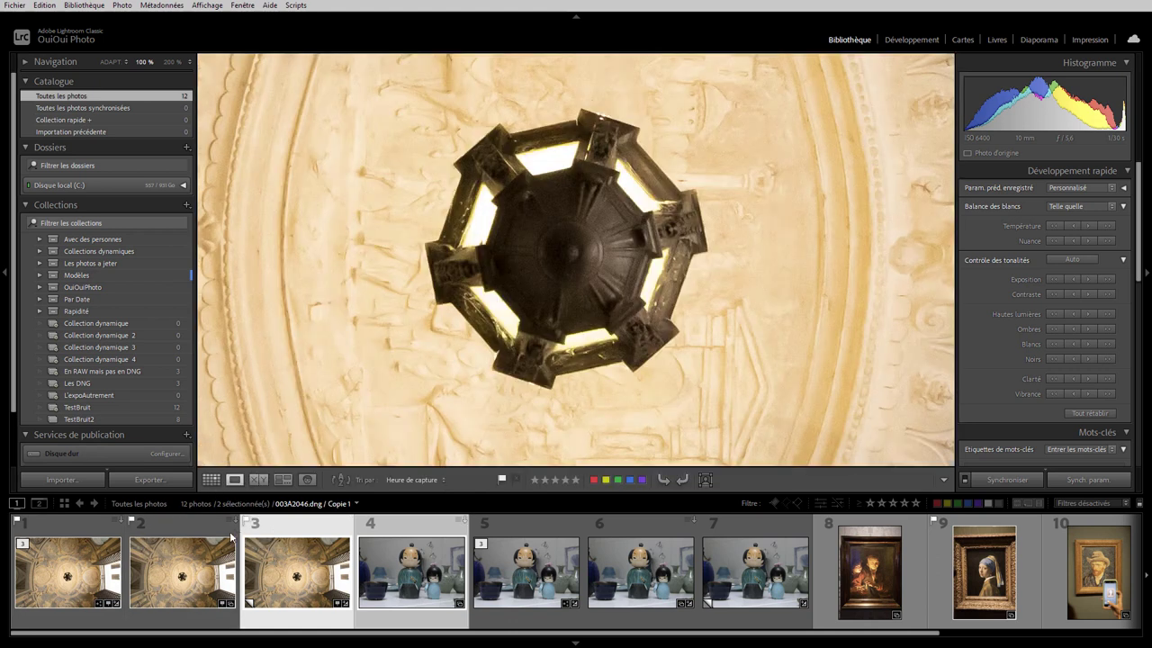
# Flip between the original lamp photo, its virtual copy and the DNG, adding the copy to the selection
pyautogui.click(235, 534)
pyautogui.click(282, 528)
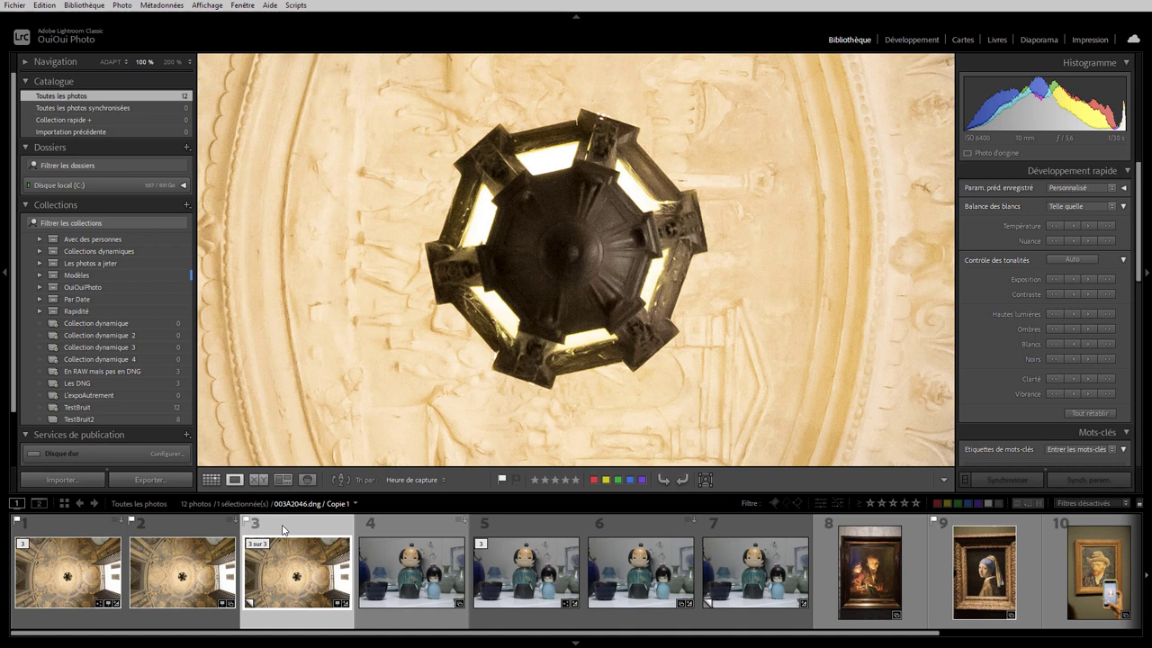
pyautogui.click(93, 522)
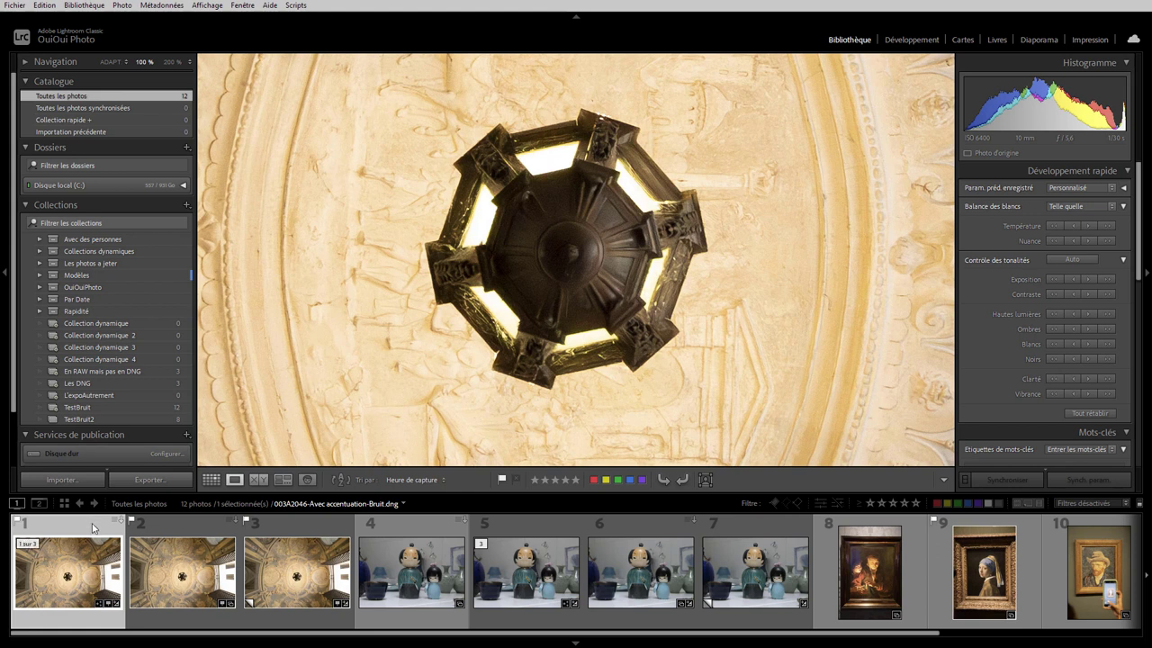
pyautogui.keyDown('ctrl'); pyautogui.click(288, 563); pyautogui.keyUp('ctrl')
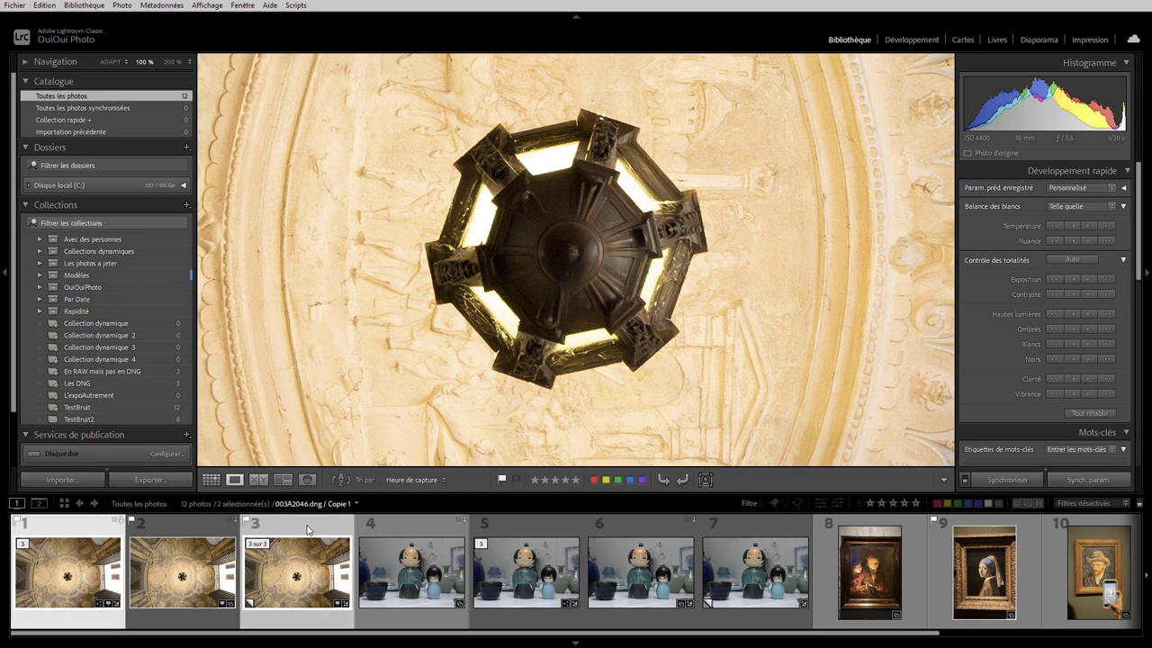
# Switch to Compare view to show the AI-denoised lamp DNG beside the manually denoised copy
pyautogui.click(257, 483)
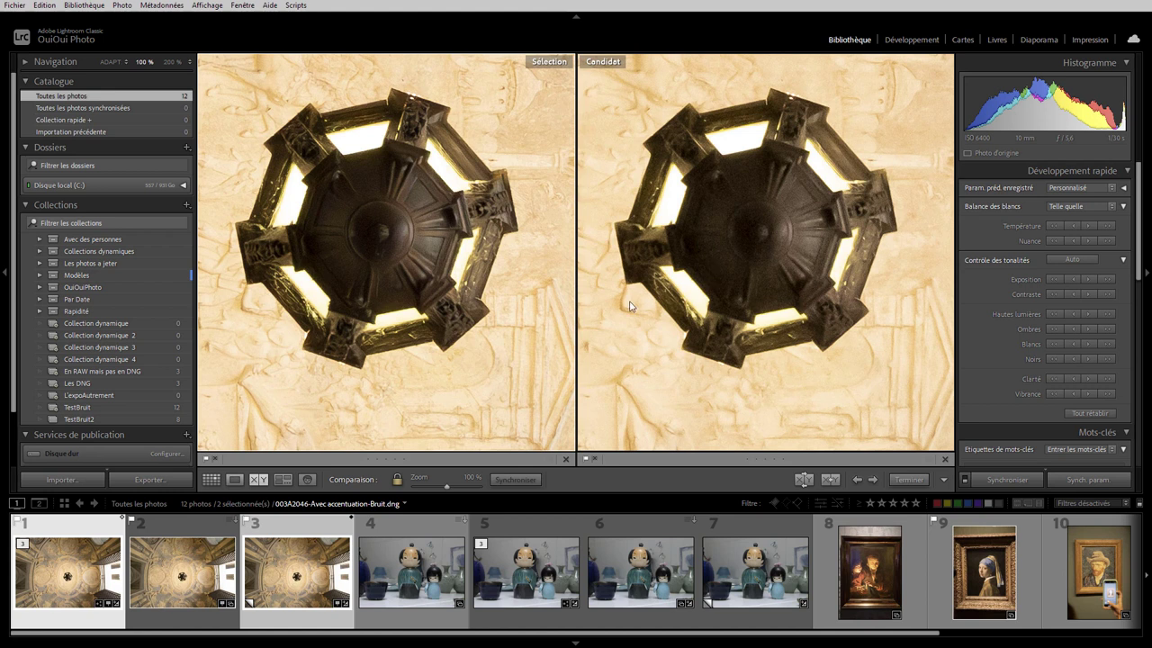
pyautogui.moveTo(565, 348); pyautogui.dragTo(495, 236)
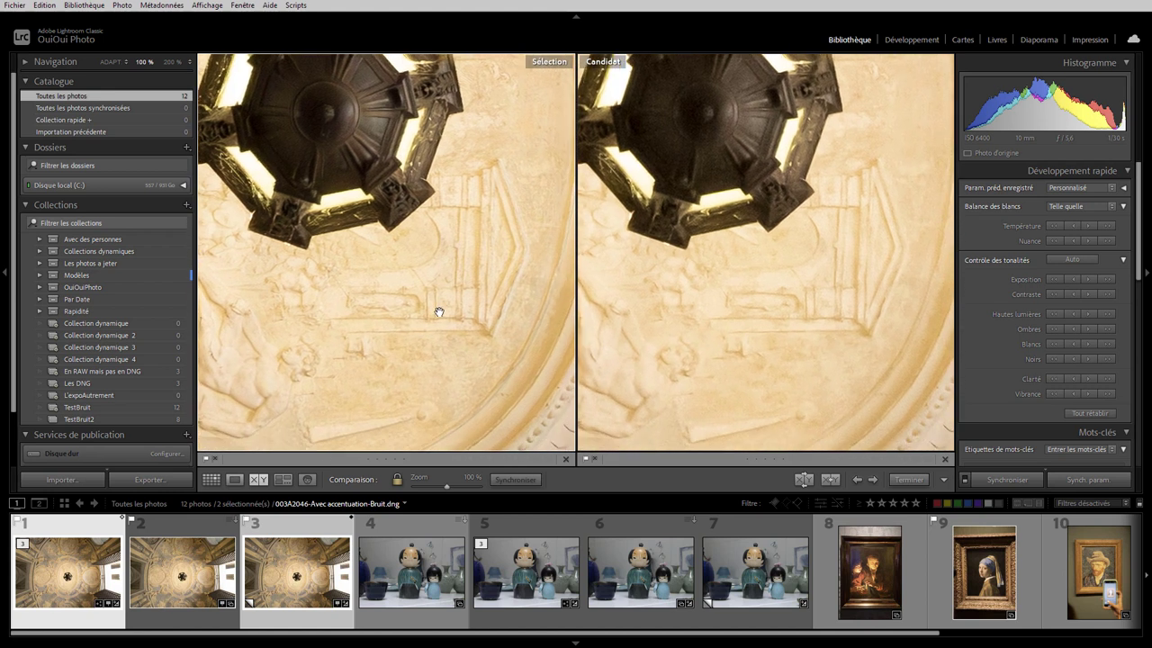
pyautogui.moveTo(437, 308); pyautogui.dragTo(531, 245)
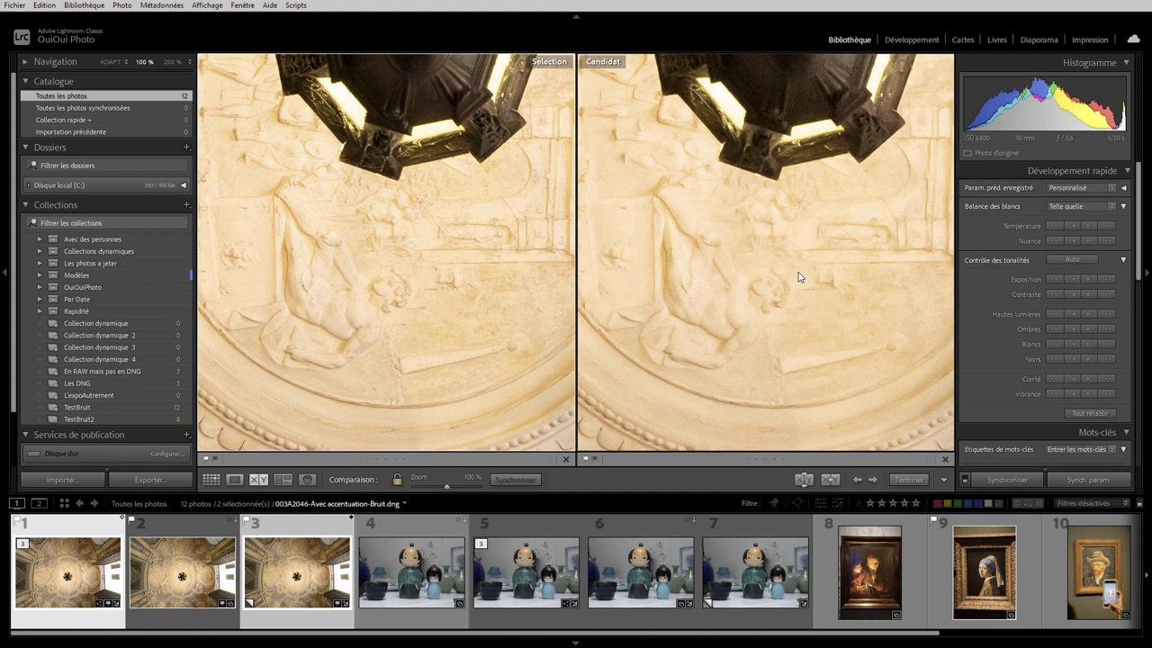
pyautogui.click(720, 209)
pyautogui.moveTo(764, 267)
pyautogui.mouseDown()
pyautogui.moveTo(711, 292)
pyautogui.moveTo(750, 304)
pyautogui.mouseUp()
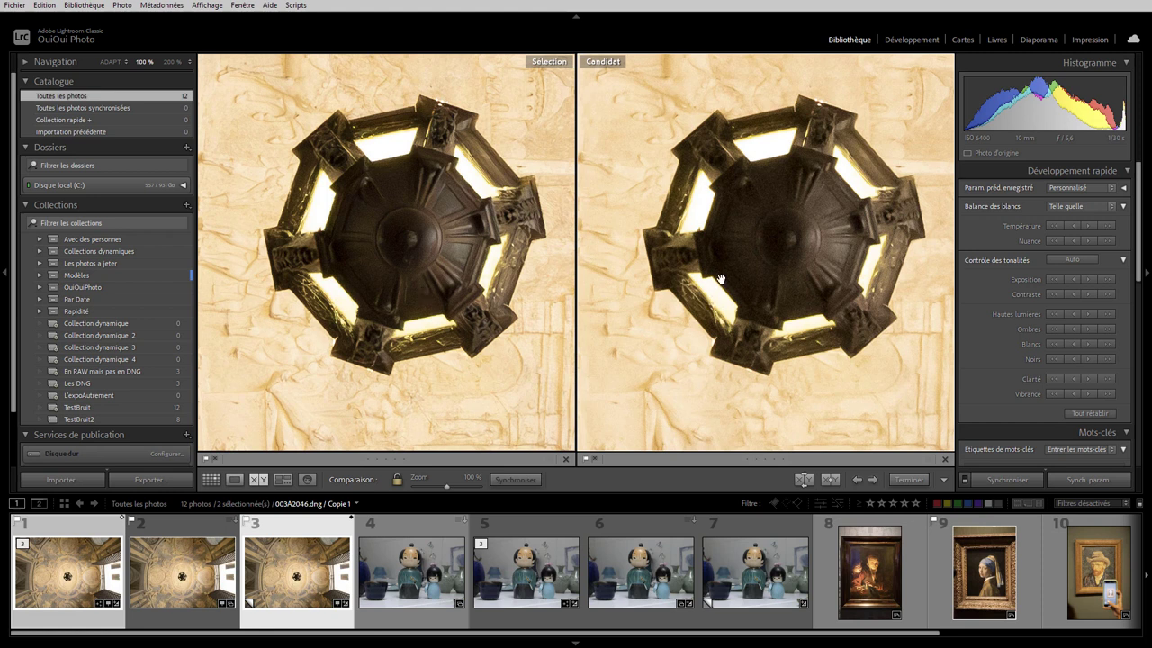
pyautogui.moveTo(771, 260); pyautogui.dragTo(753, 276)
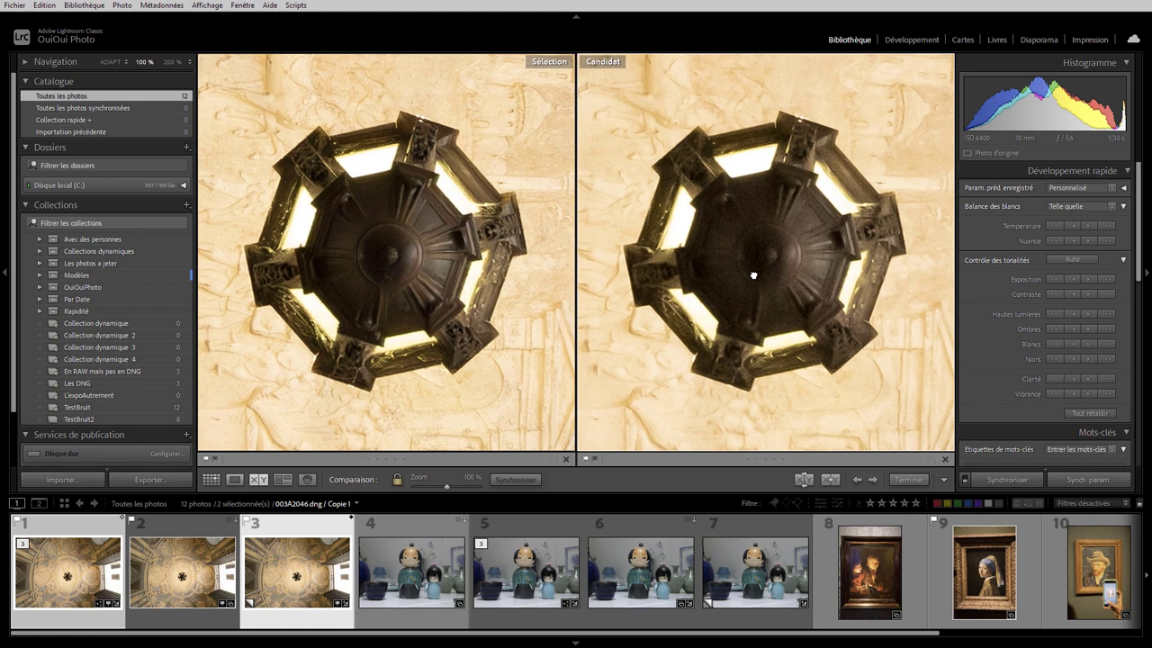
pyautogui.moveTo(753, 275); pyautogui.dragTo(758, 268)
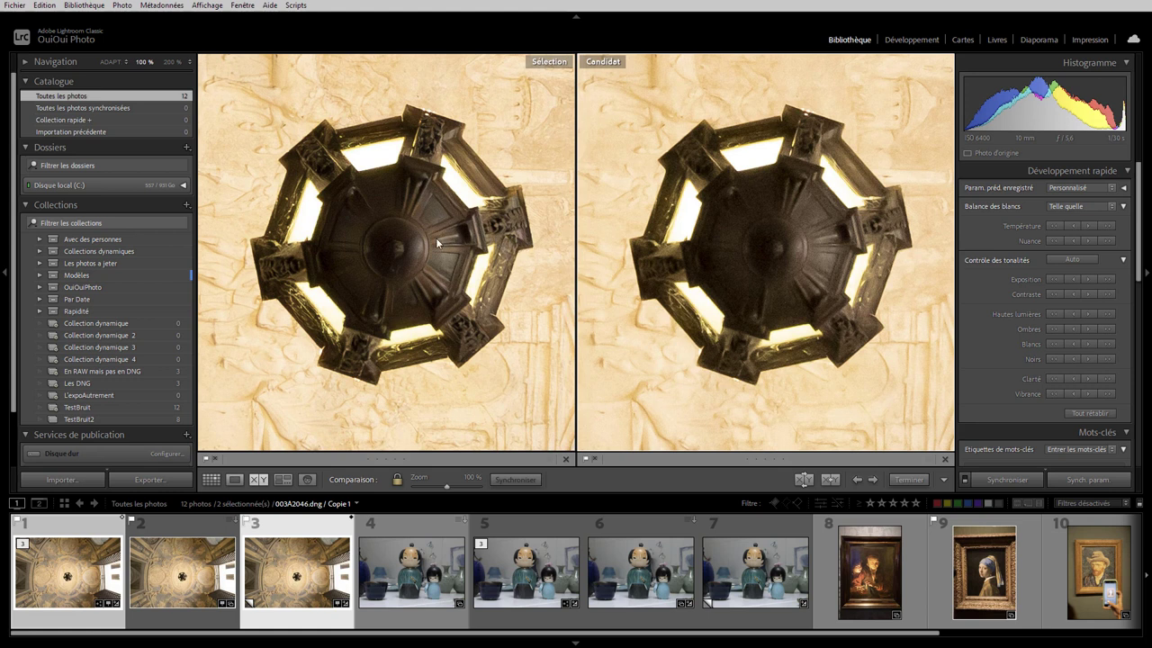
pyautogui.moveTo(427, 253)
pyautogui.mouseDown()
pyautogui.moveTo(463, 223)
pyautogui.moveTo(430, 250)
pyautogui.mouseUp()
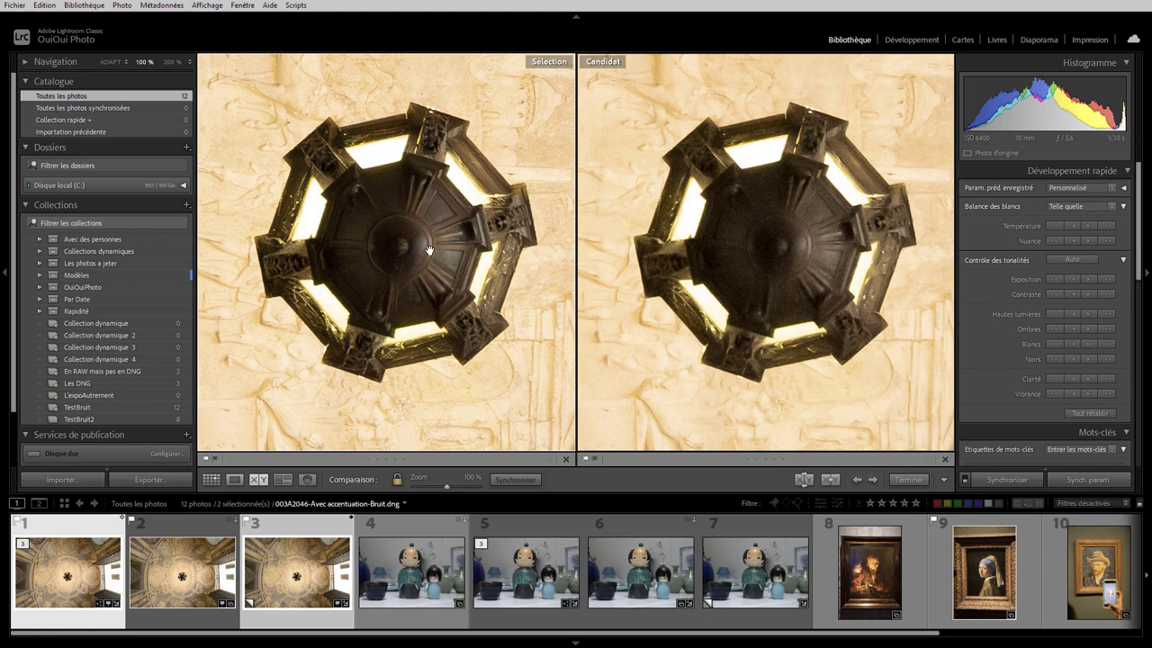